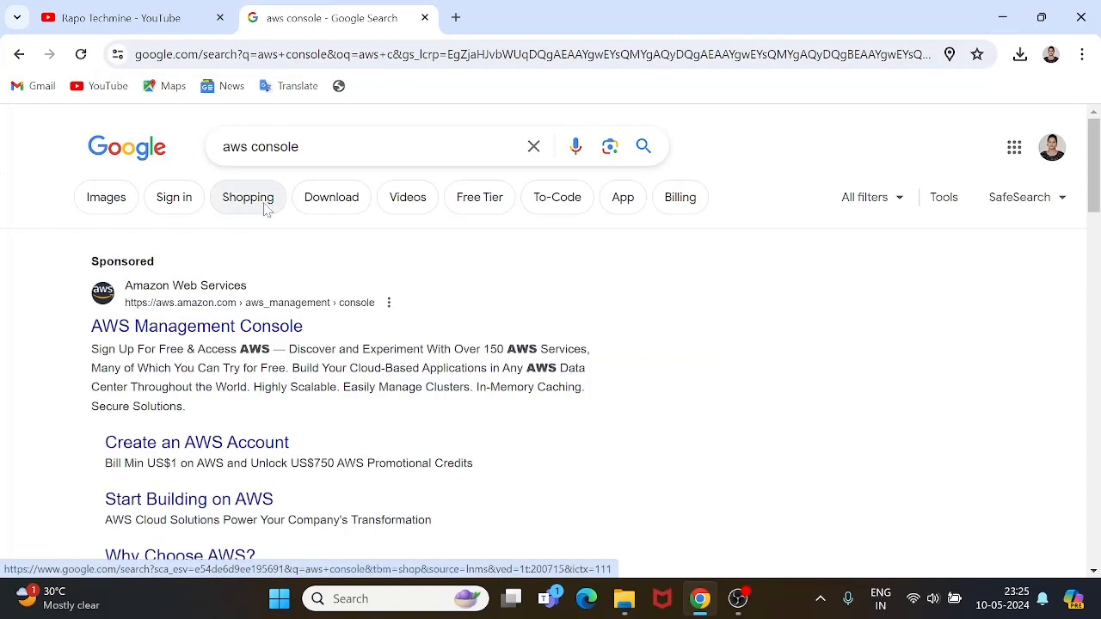
# Follow the sponsored AWS Management Console search result through to the AWS sign-in page.
pyautogui.scroll(-1, 264, 210)
pyautogui.click(264, 210)
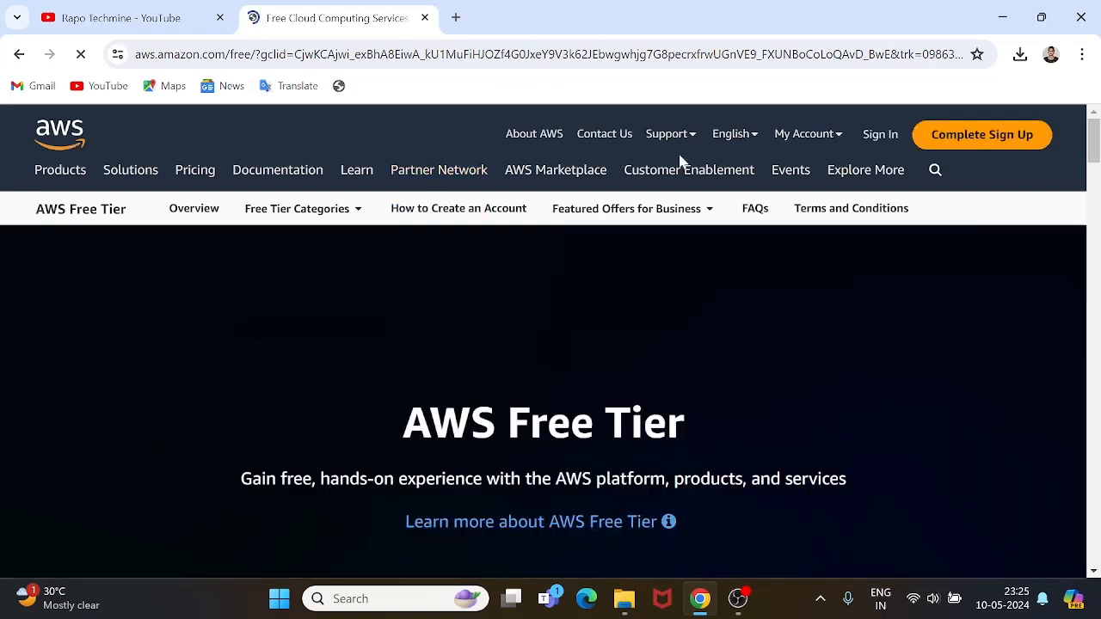
pyautogui.click(872, 139)
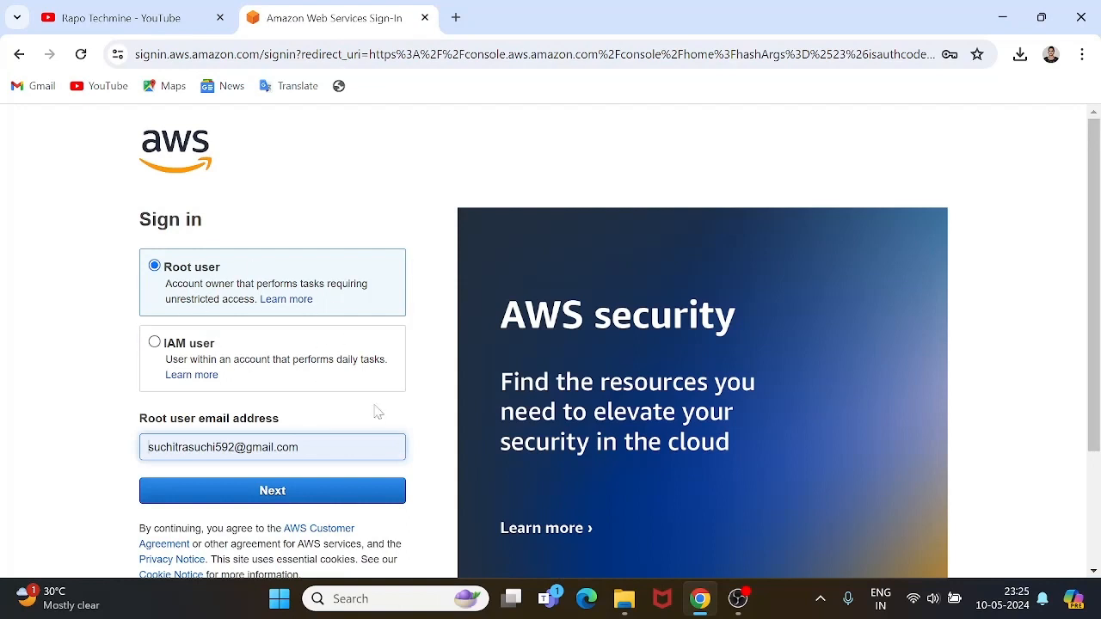
# Clear the prefilled email and begin entering the root user's email address.
pyautogui.scroll(-1, 375, 413)
pyautogui.tripleClick(198, 324)
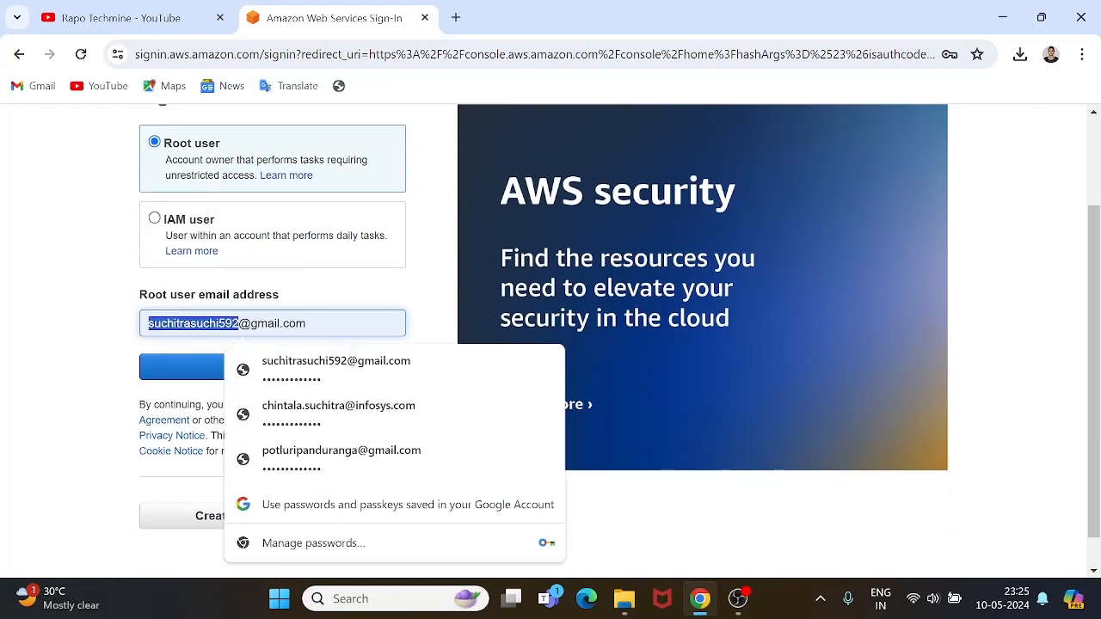
pyautogui.press('BackSpace')
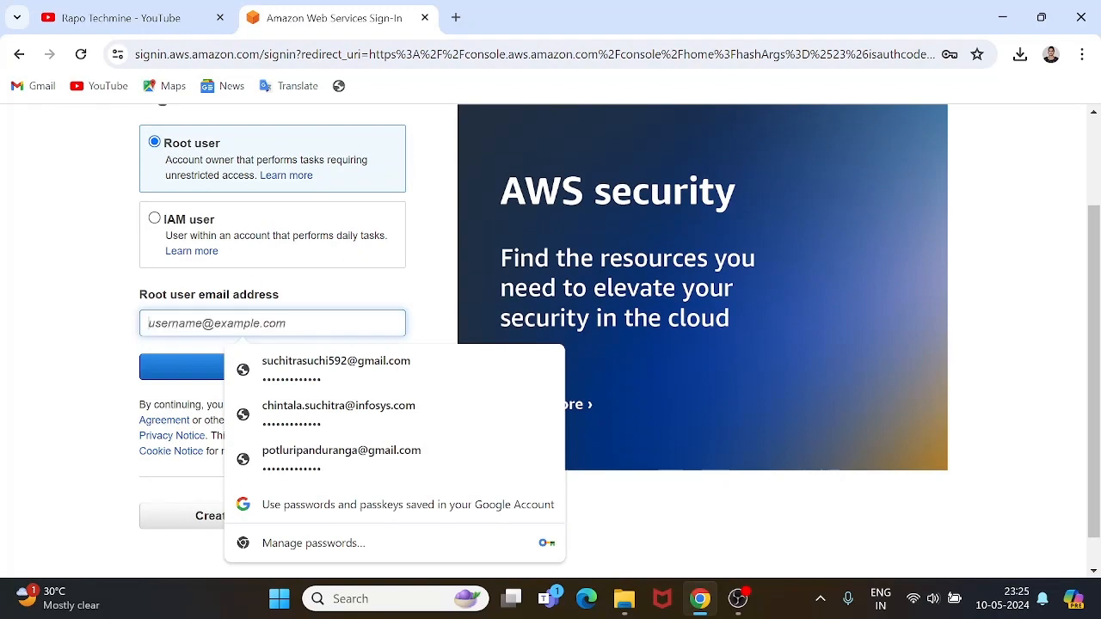
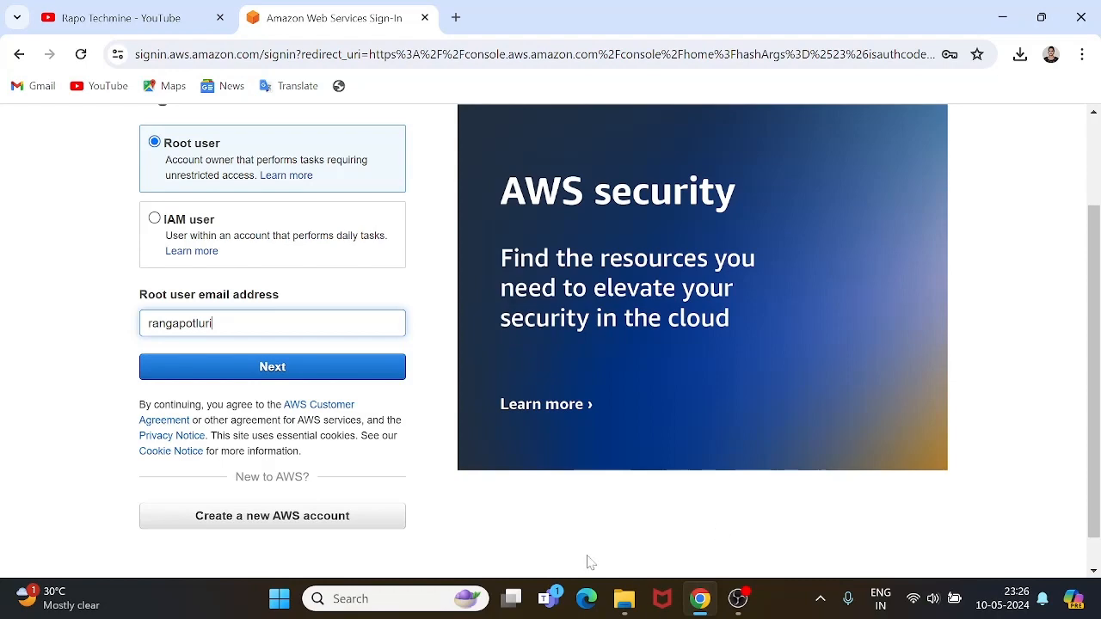
pyautogui.click(738, 598)
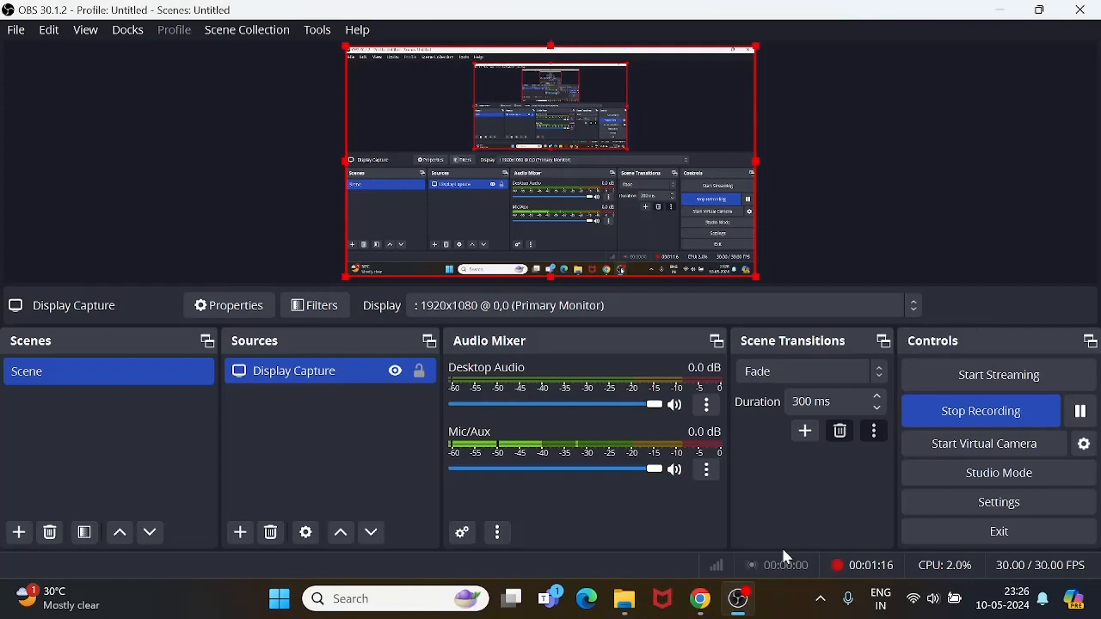
pyautogui.click(1081, 411)
pyautogui.click(1074, 416)
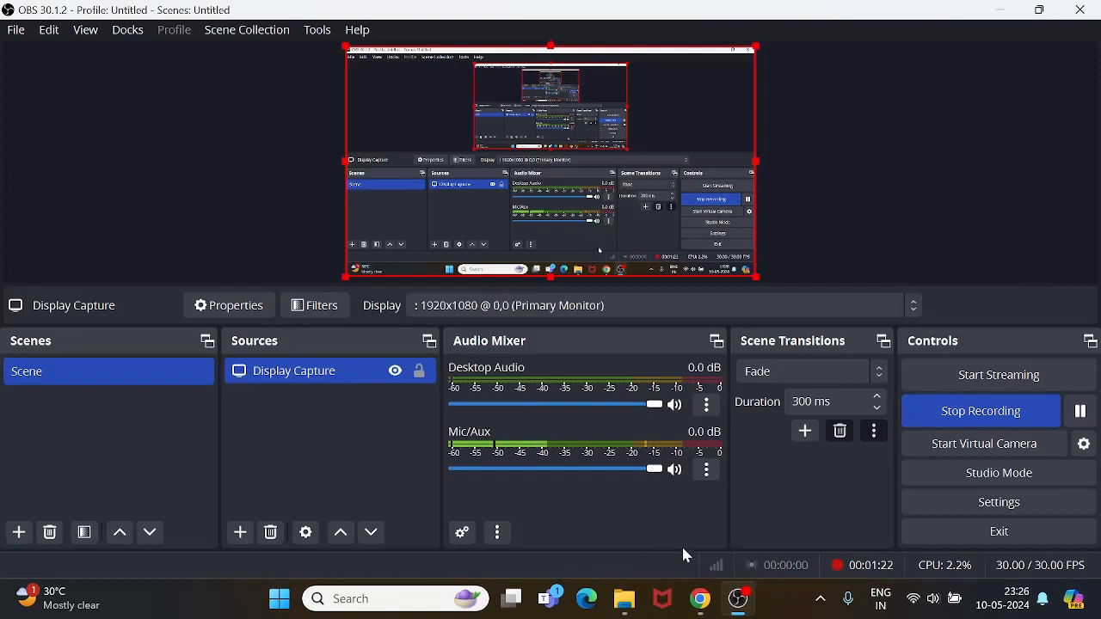
pyautogui.moveTo(701, 597)
pyautogui.click(653, 530)
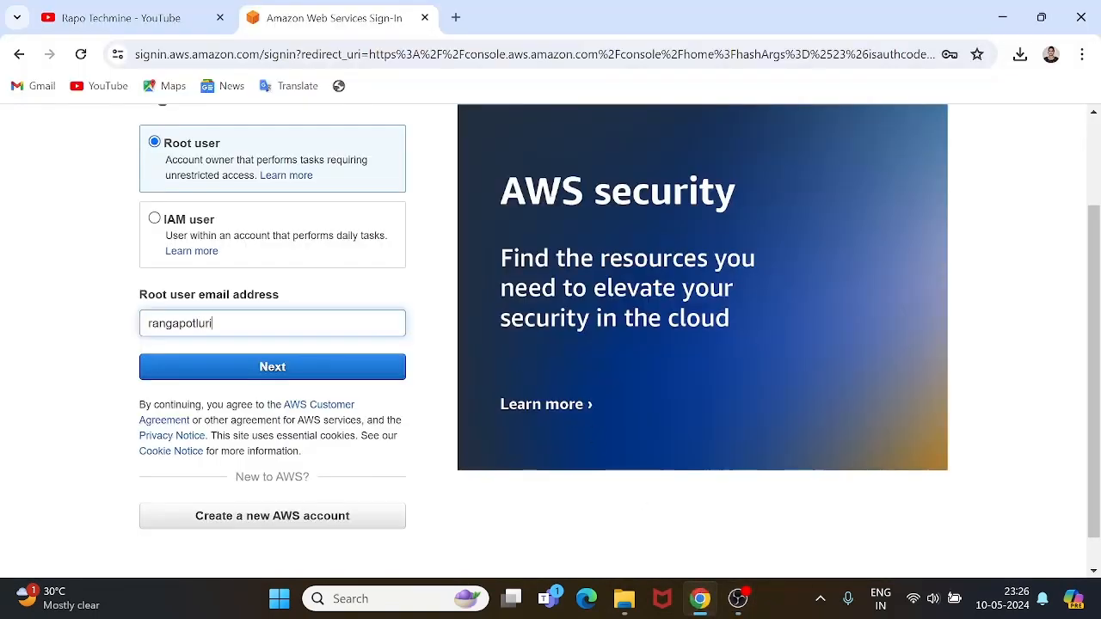
# Finish the root user email, submit it, and decline the browser's offer to save the password.
pyautogui.press('Return')
pyautogui.click(278, 376)
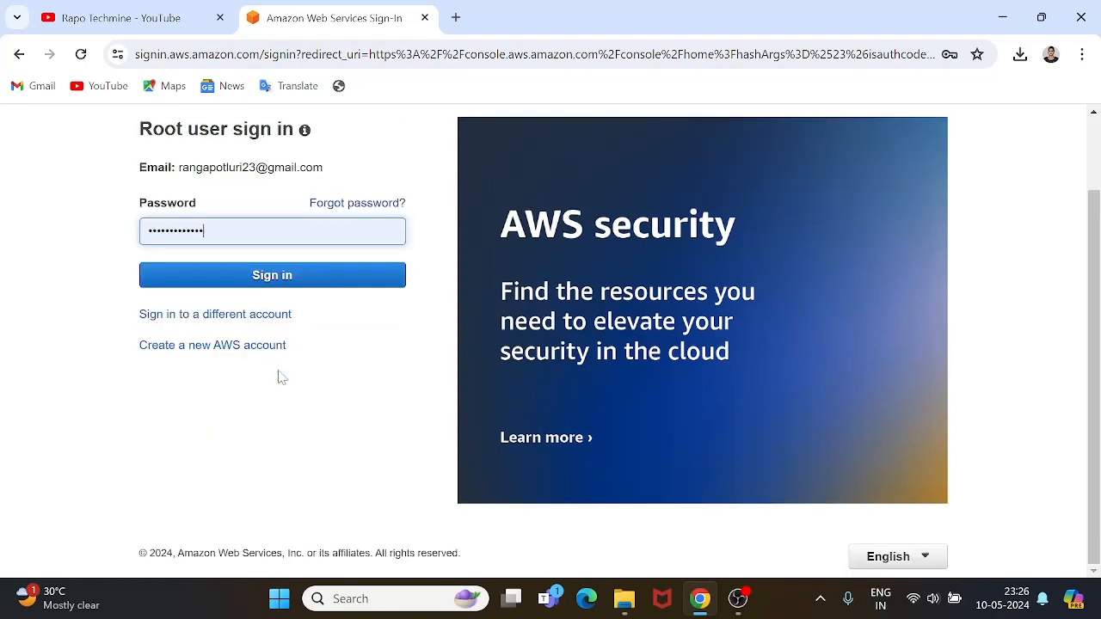
pyautogui.click(948, 359)
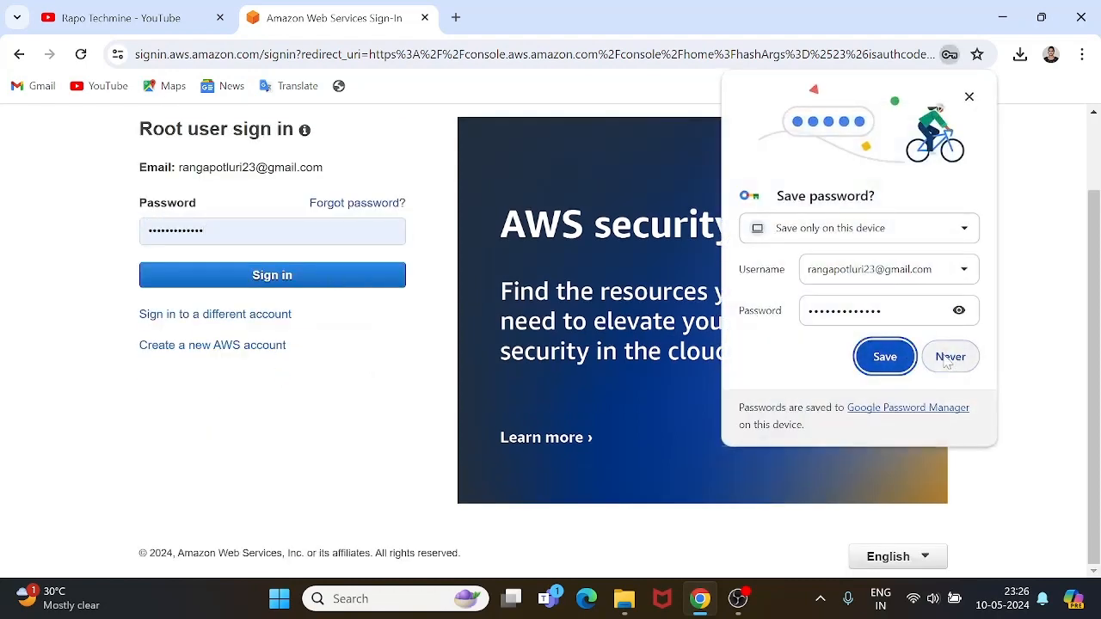
# Enter the password and sign in, re-entering it after the authentication-failed error.
pyautogui.doubleClick(202, 231)
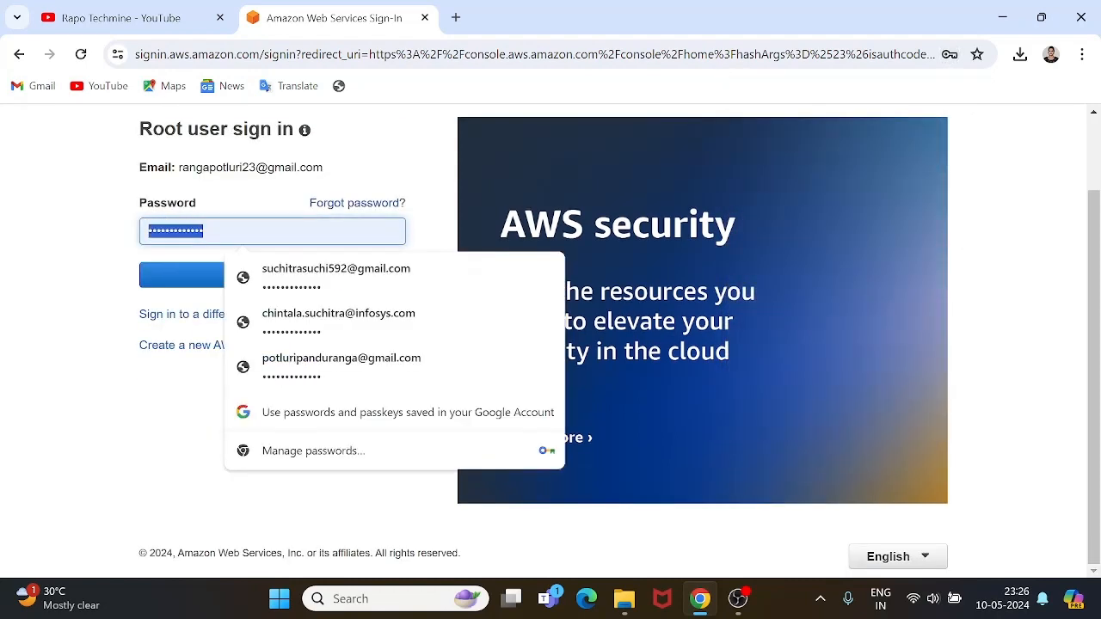
pyautogui.write('•')
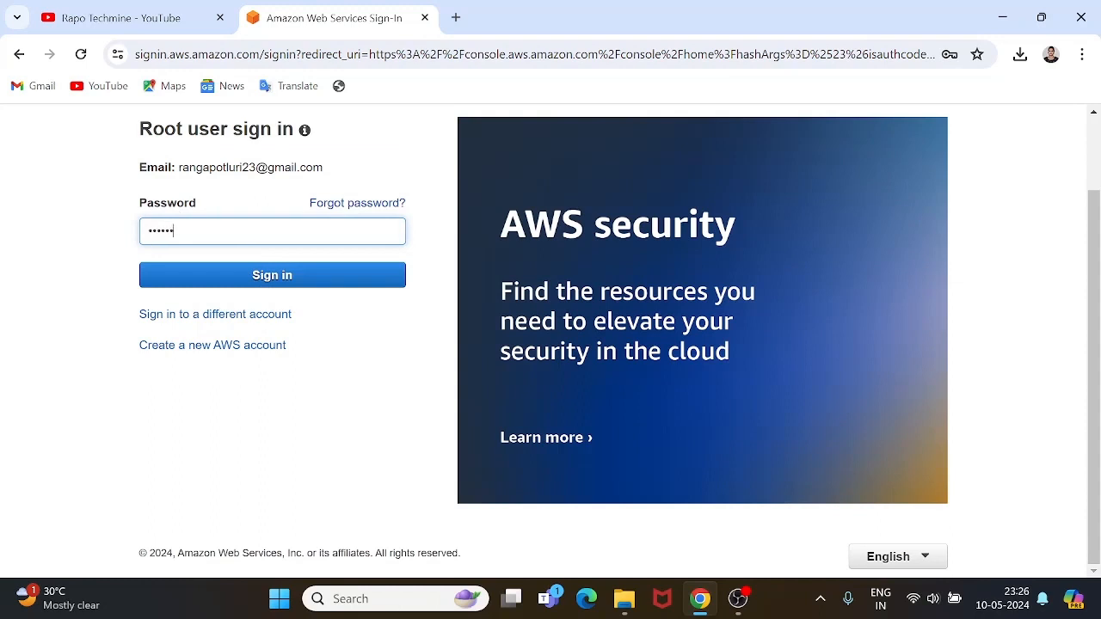
pyautogui.click(206, 269)
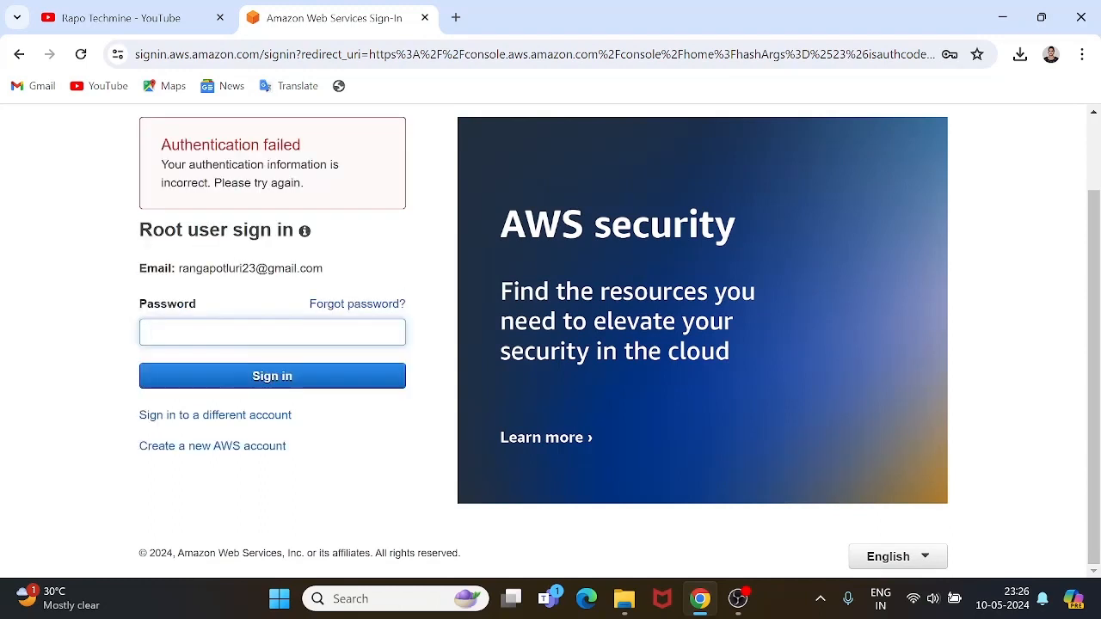
pyautogui.click(213, 319)
pyautogui.click(219, 332)
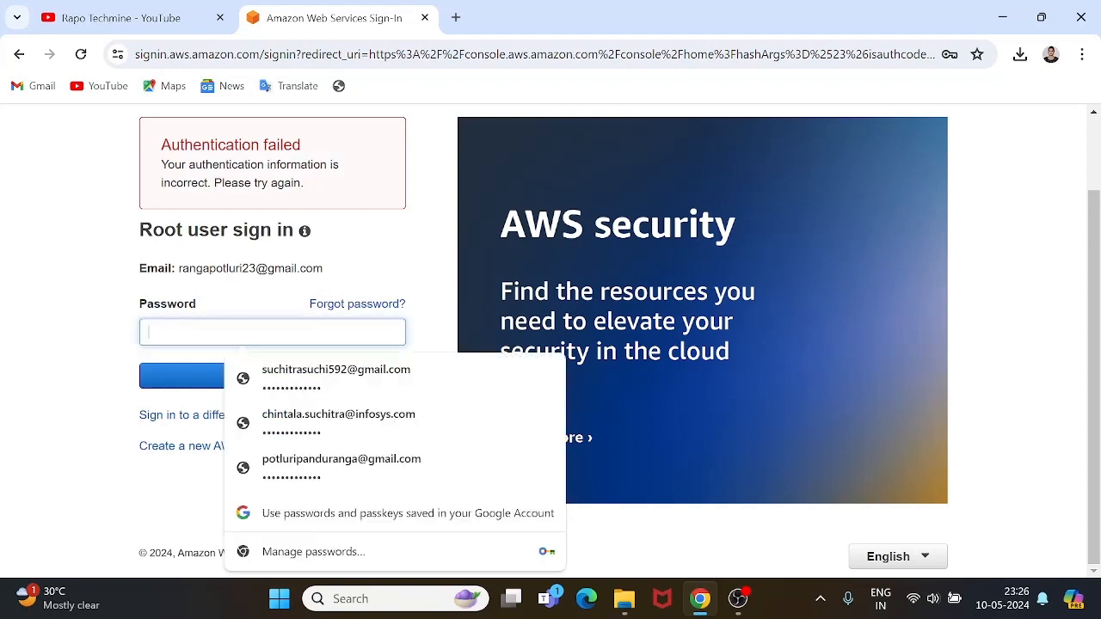
pyautogui.write('•')
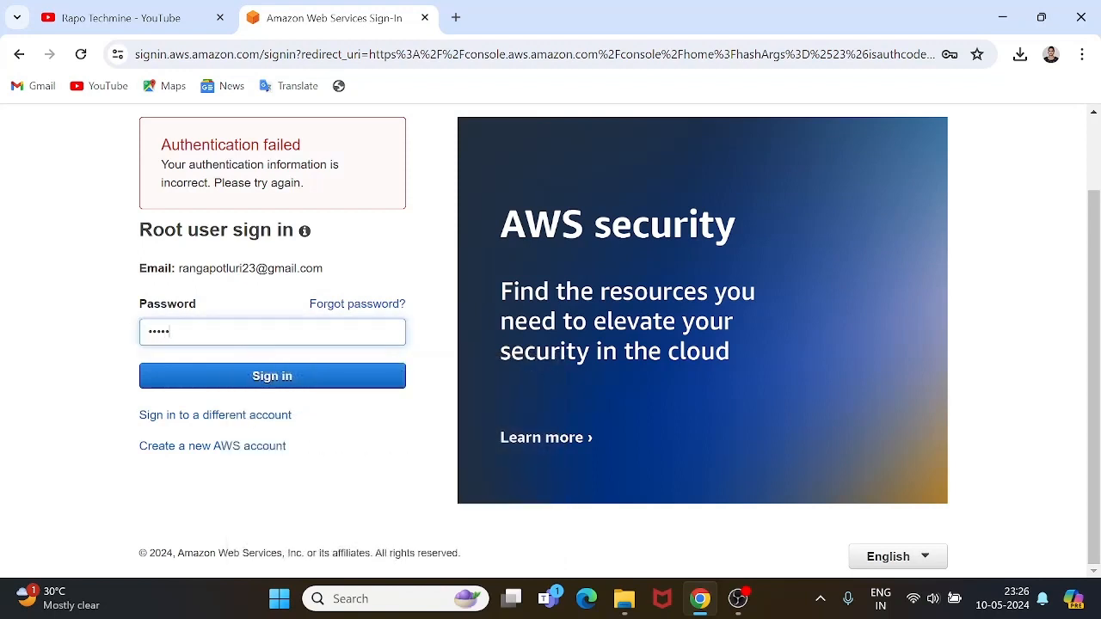
pyautogui.click(241, 375)
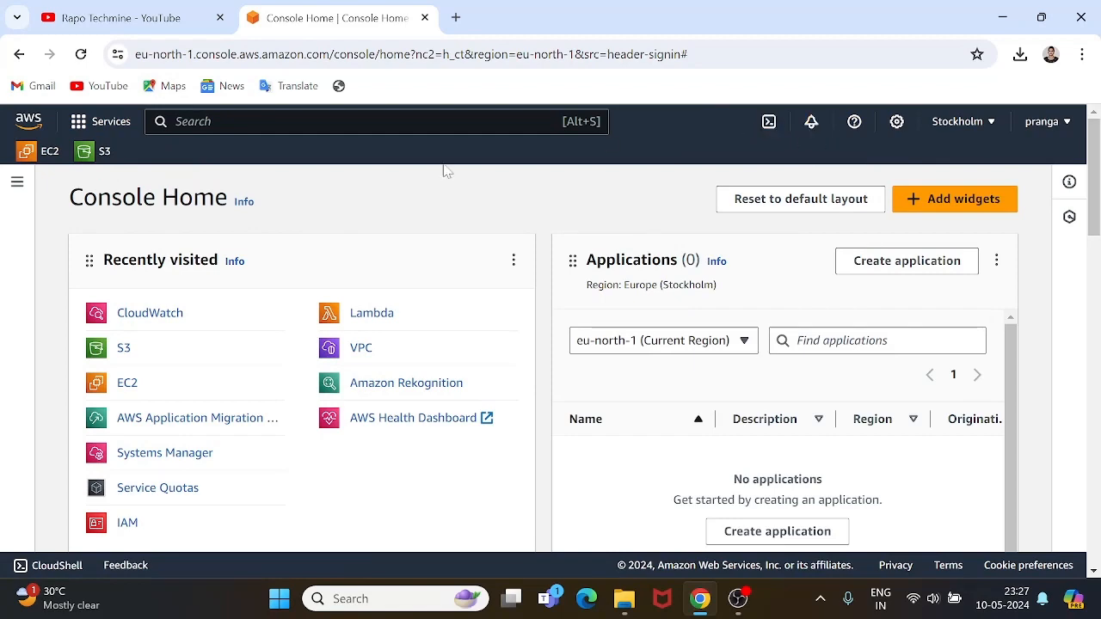
# Open Amazon S3 from the Storage category of the Services list.
pyautogui.scroll(-7, 98, 364)
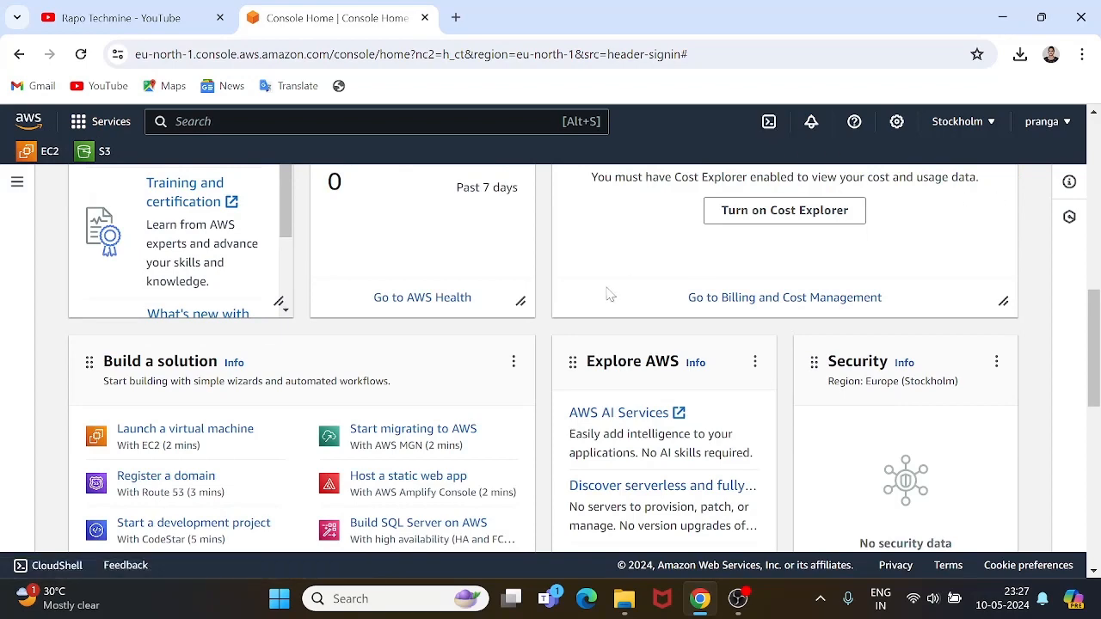
pyautogui.scroll(7, 338, 275)
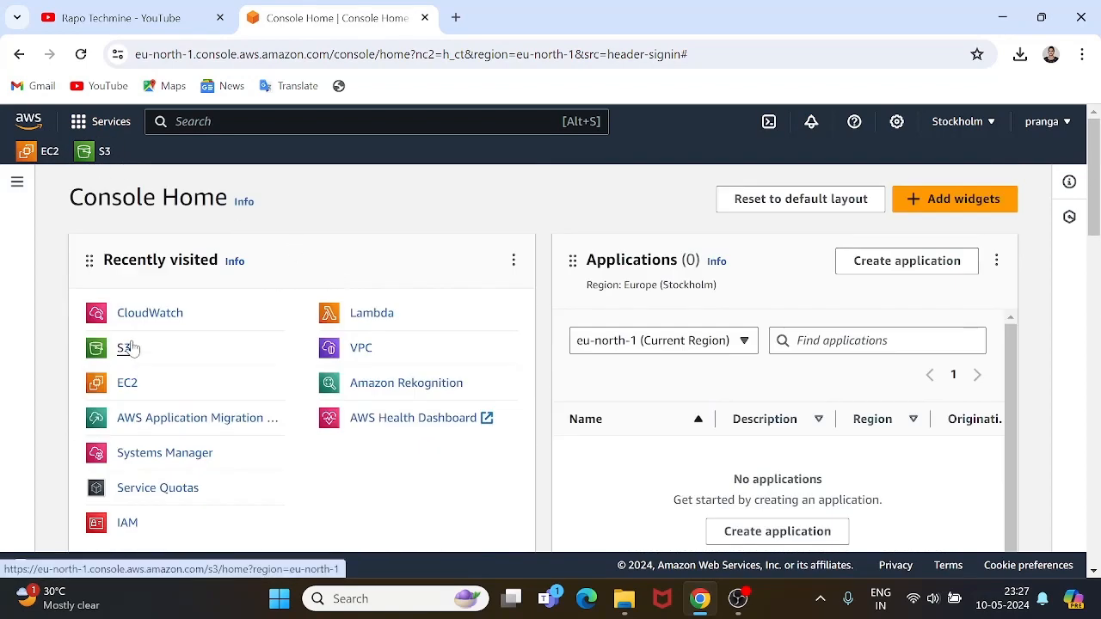
pyautogui.click(102, 126)
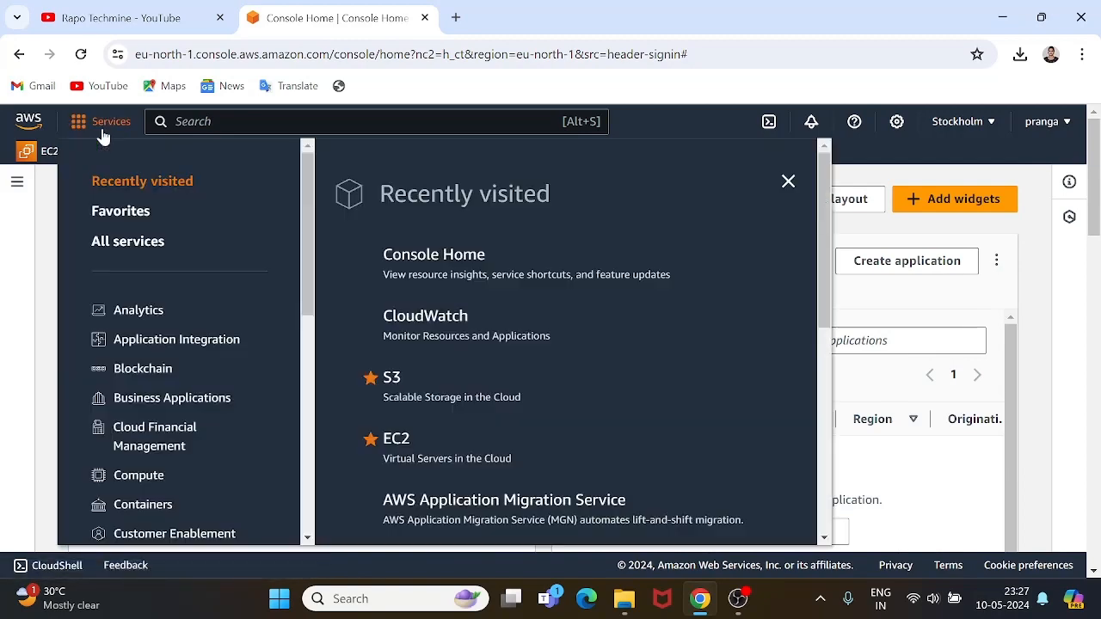
pyautogui.scroll(-3, 191, 443)
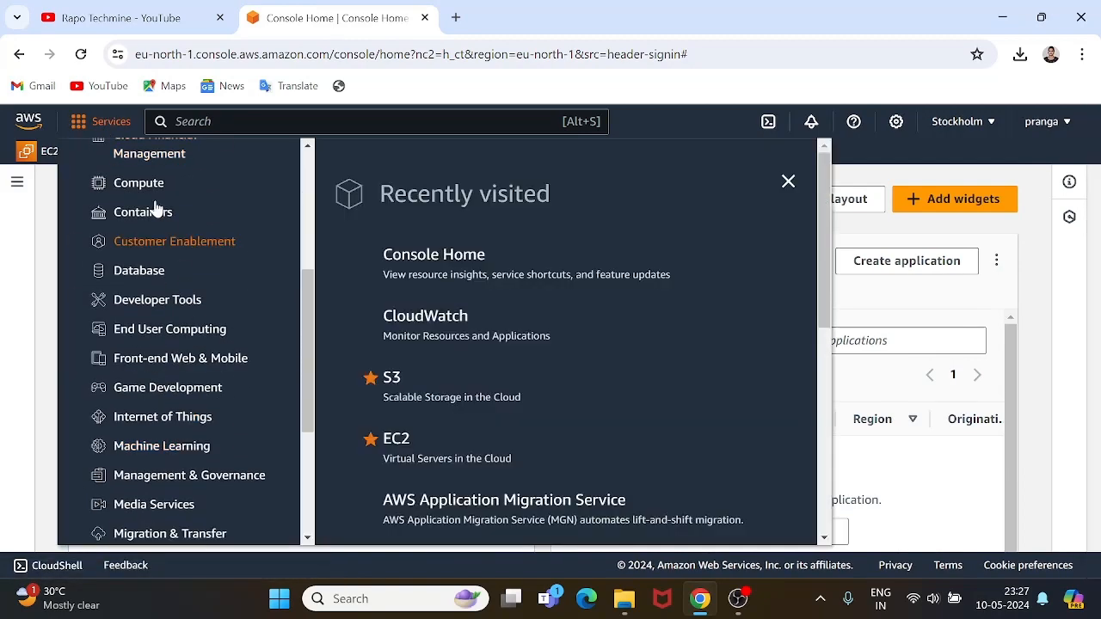
pyautogui.scroll(-3, 150, 309)
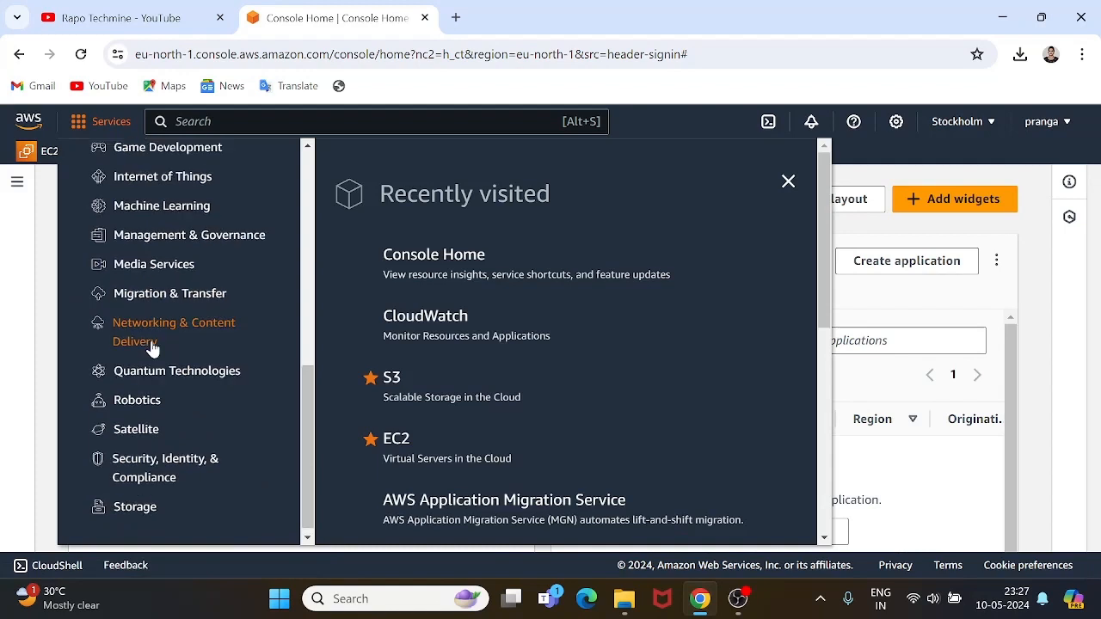
pyautogui.click(138, 501)
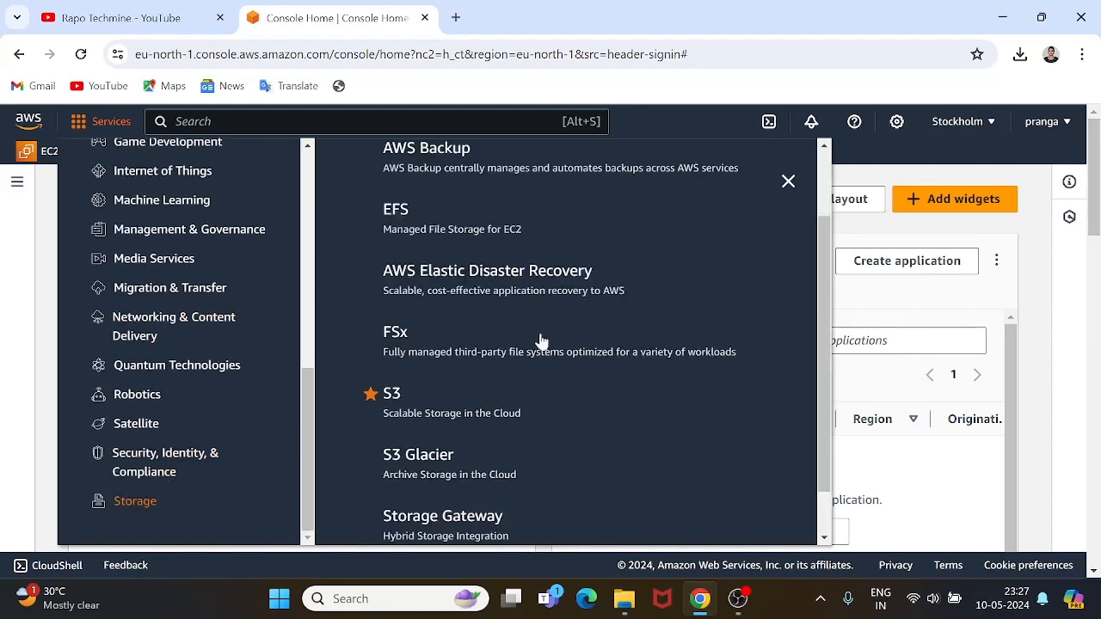
pyautogui.click(392, 400)
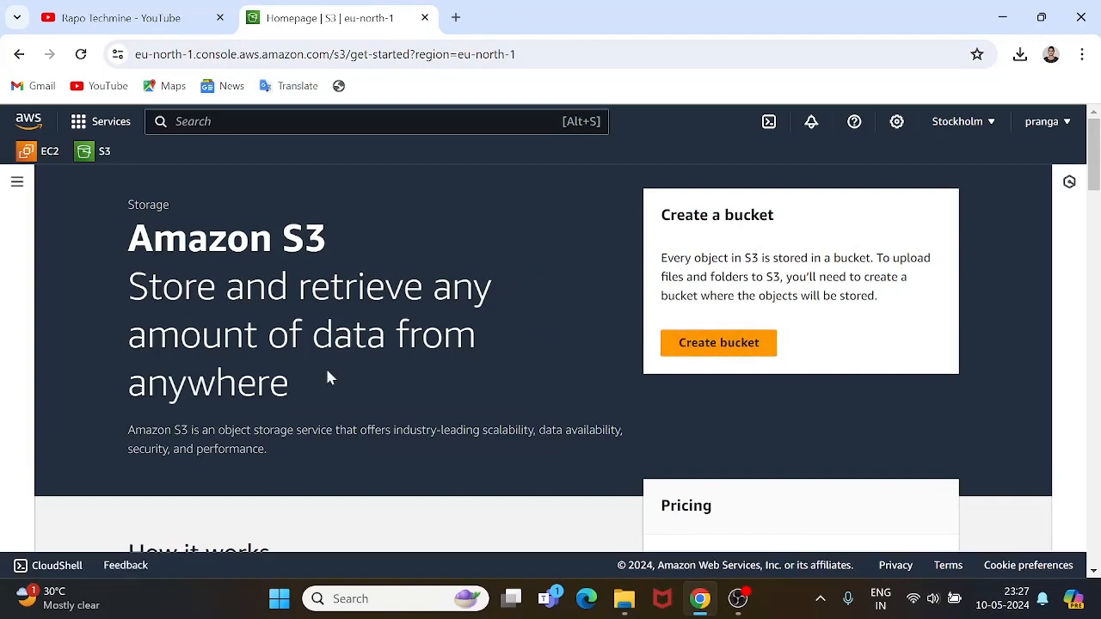
# Start a new general purpose bucket in Europe (Stockholm) eu-north-1 and review its general configuration.
pyautogui.click(724, 353)
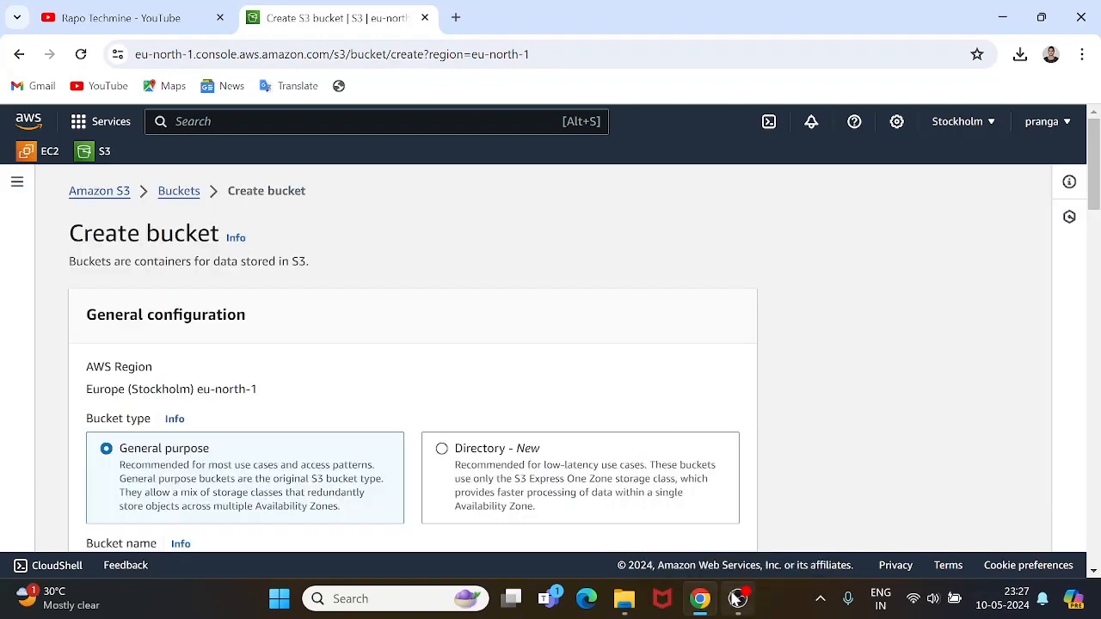
pyautogui.click(737, 598)
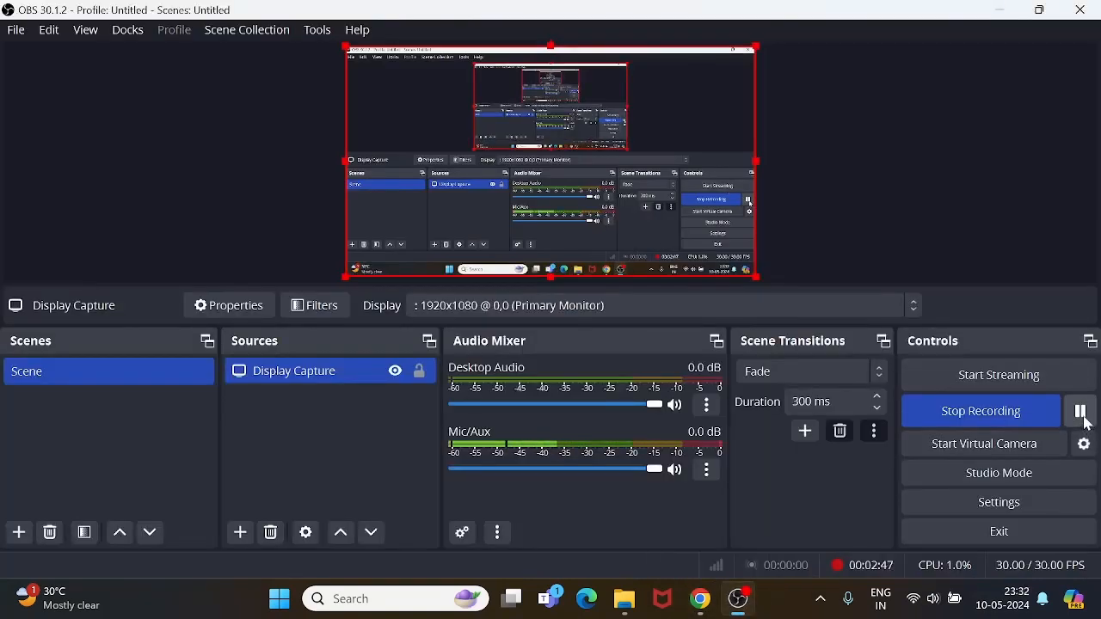
pyautogui.click(700, 598)
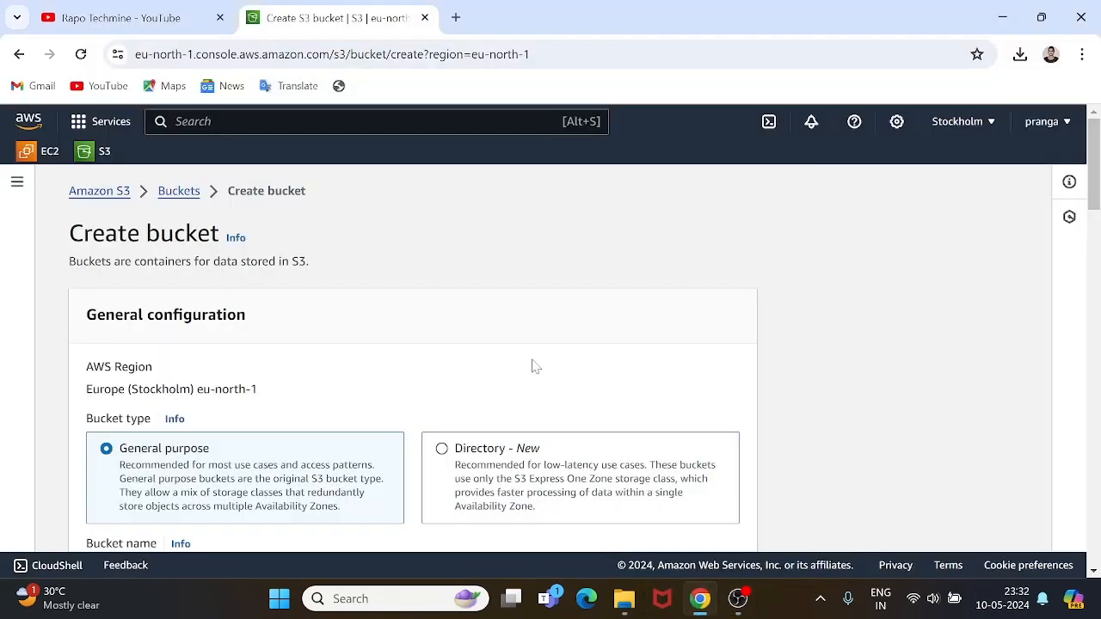
pyautogui.scroll(-1, 203, 258)
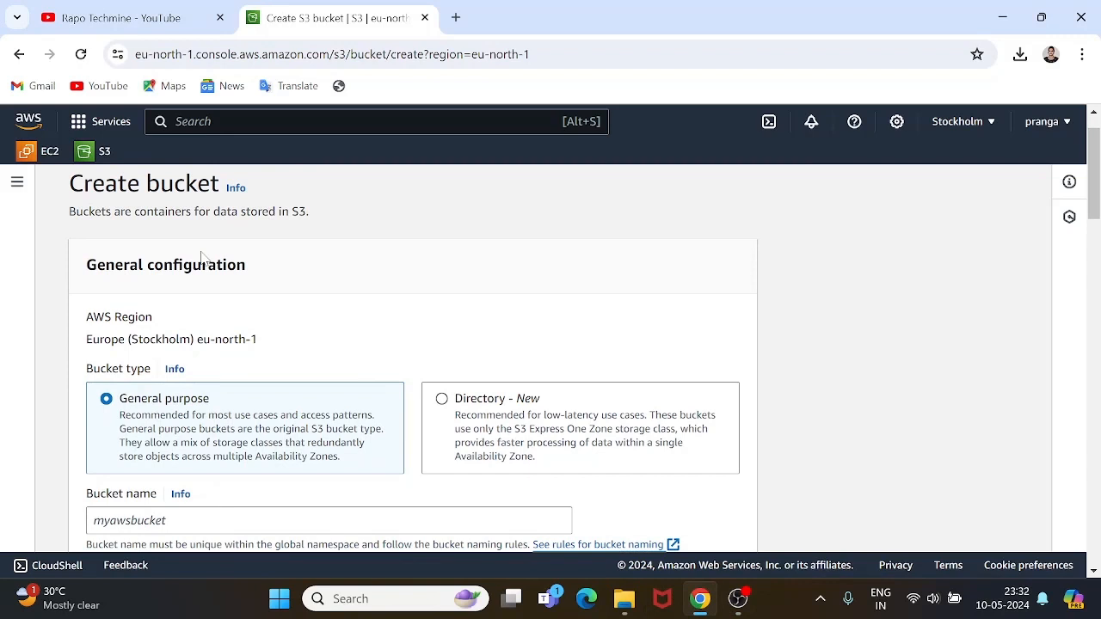
pyautogui.scroll(-1, 203, 256)
pyautogui.scroll(-2, 203, 258)
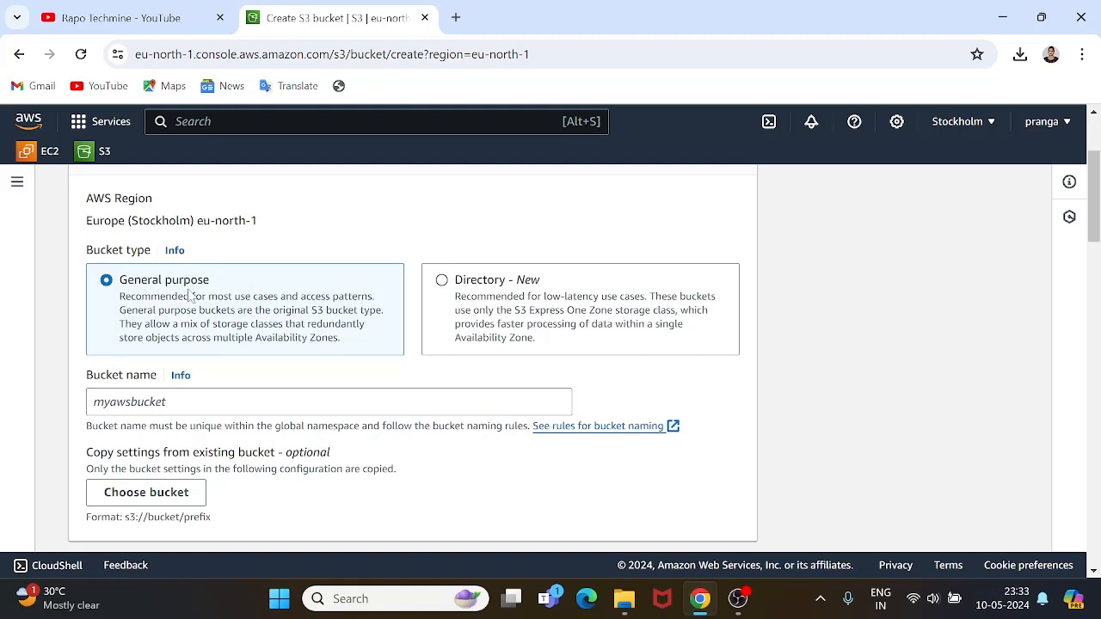
# Enter 'rapotechmineaws' as the bucket name, keeping ACLs disabled for object ownership.
pyautogui.click(328, 401)
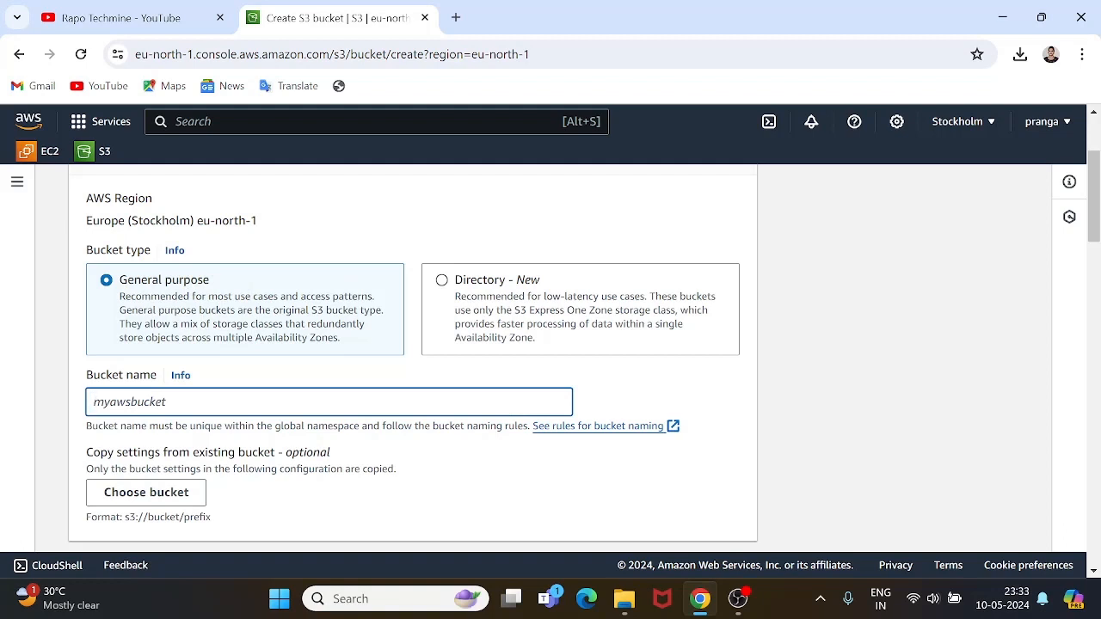
pyautogui.write('rapotechmineaws')
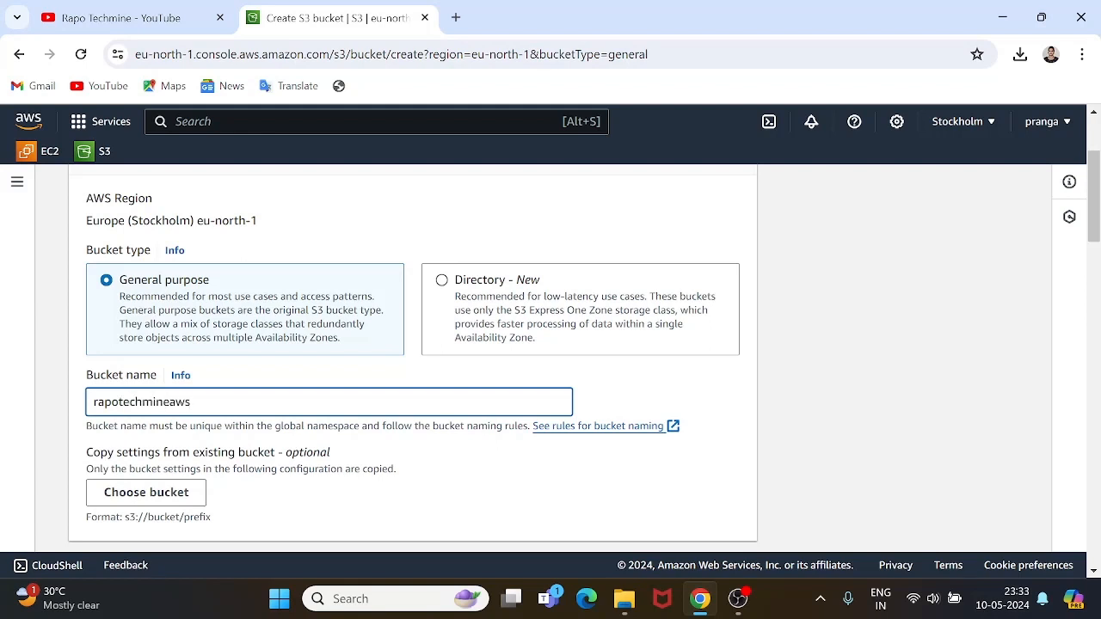
pyautogui.scroll(-1, 188, 414)
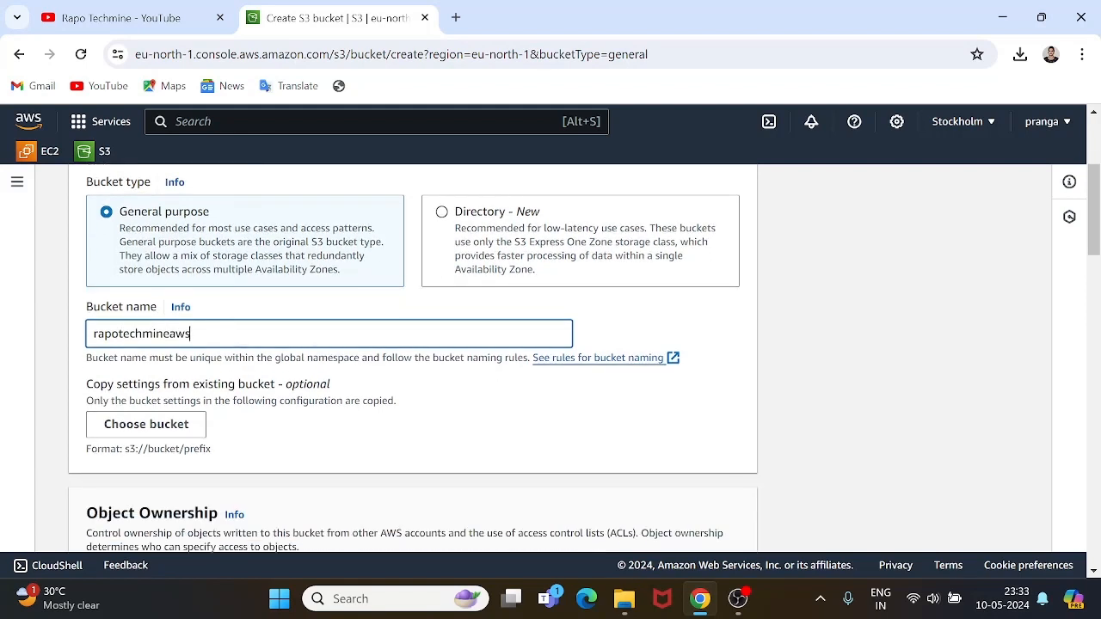
pyautogui.scroll(-1, 189, 413)
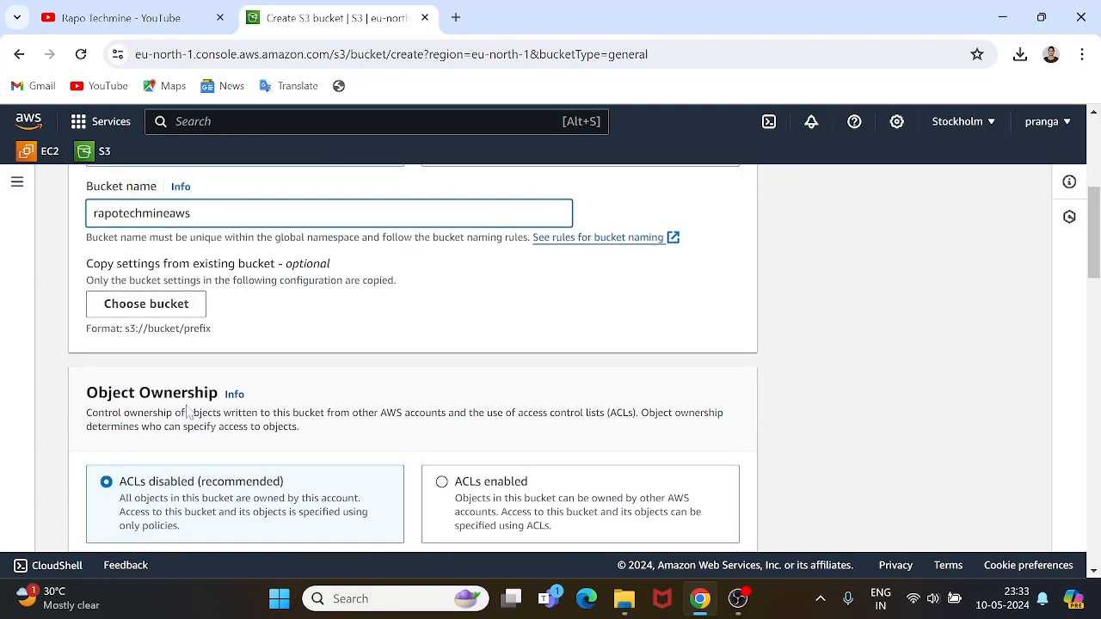
pyautogui.scroll(-1, 195, 381)
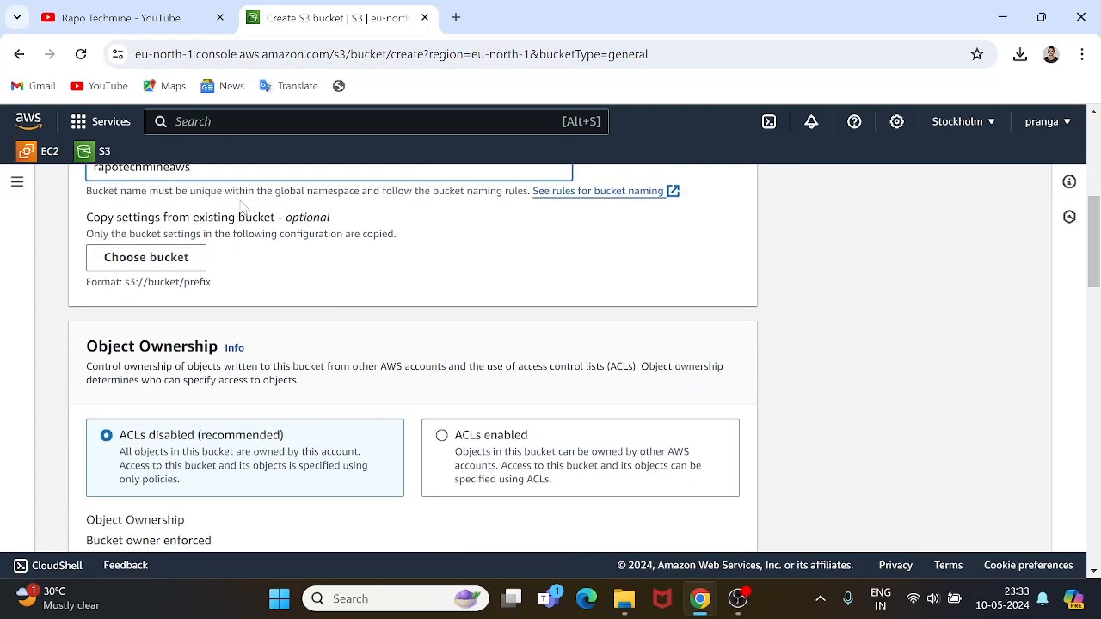
pyautogui.scroll(-2, 194, 295)
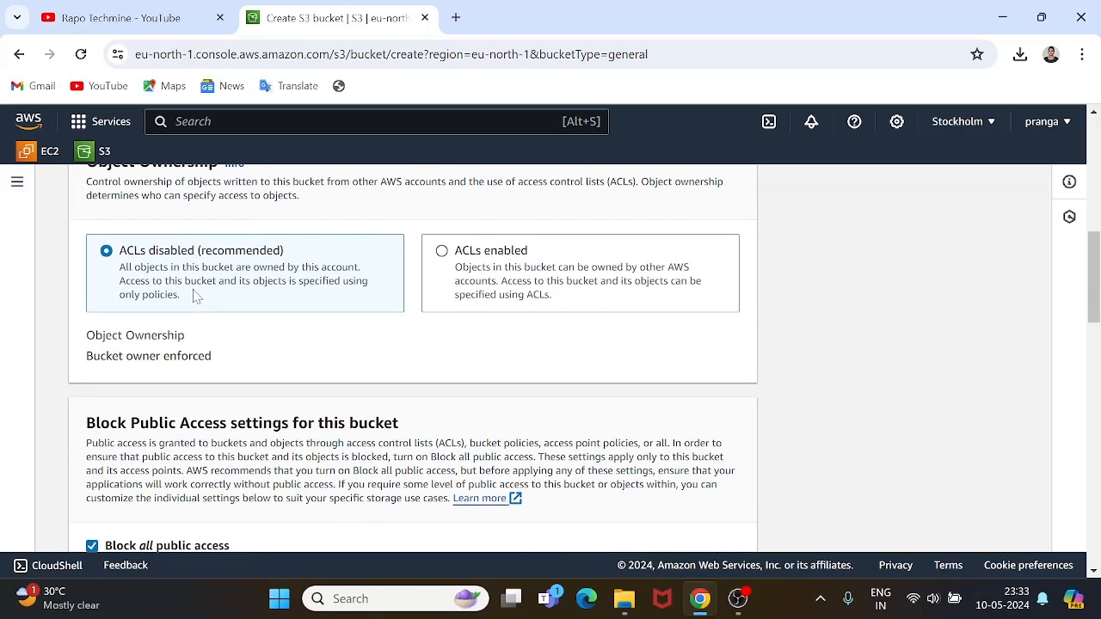
# Review the bucket settings and leave Bucket Versioning disabled.
pyautogui.scroll(1, 194, 295)
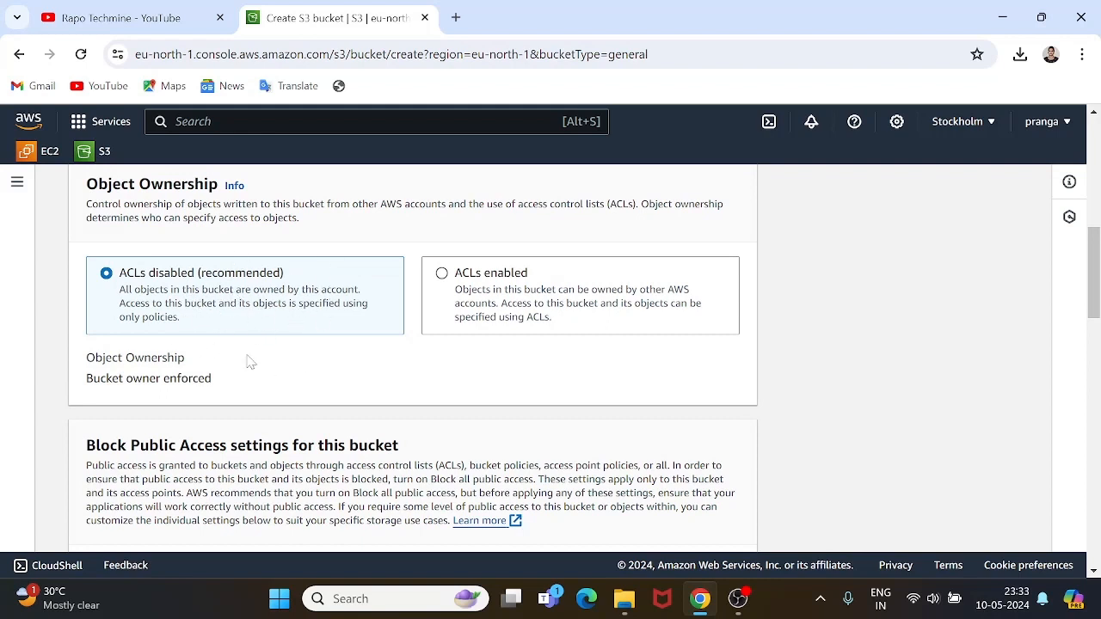
pyautogui.scroll(-2, 176, 312)
pyautogui.scroll(-2, 176, 314)
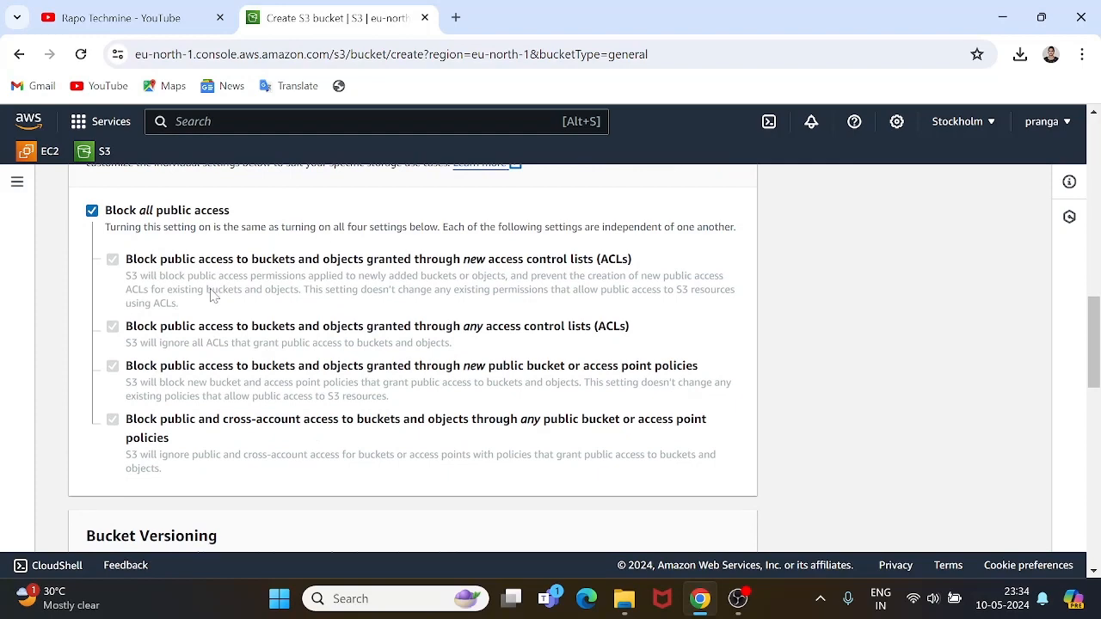
pyautogui.scroll(-2, 231, 370)
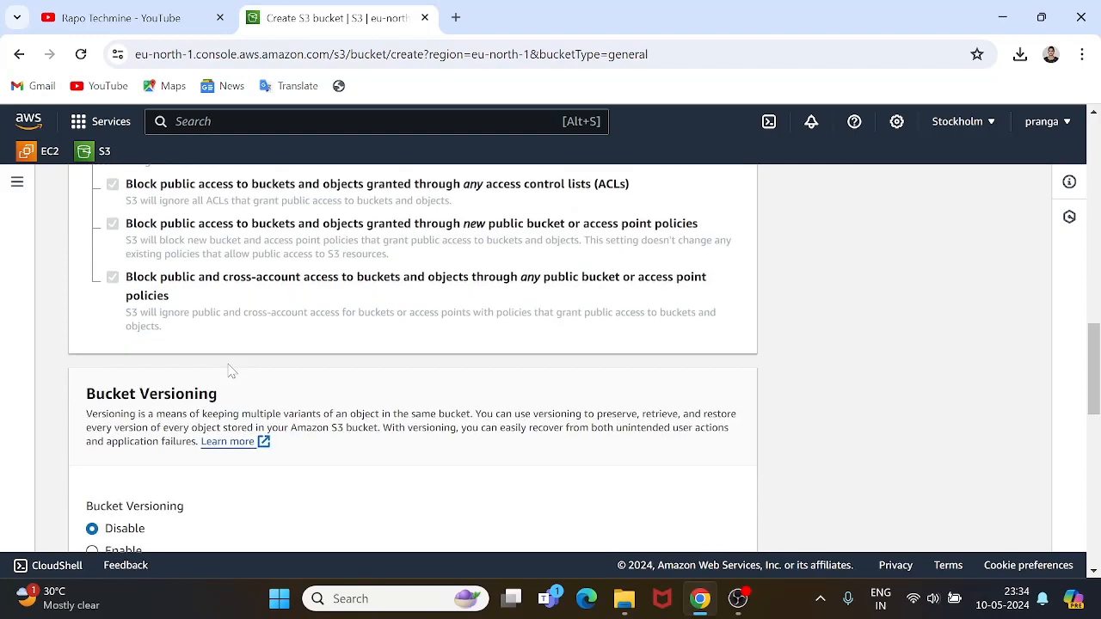
pyautogui.scroll(-2, 188, 356)
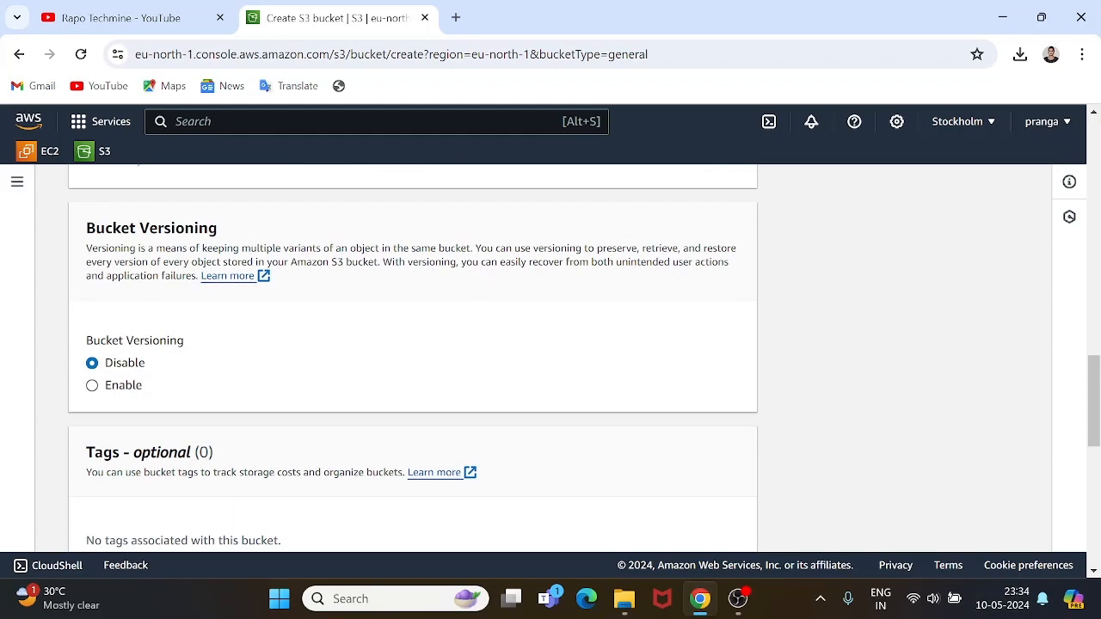
pyautogui.scroll(5, 318, 248)
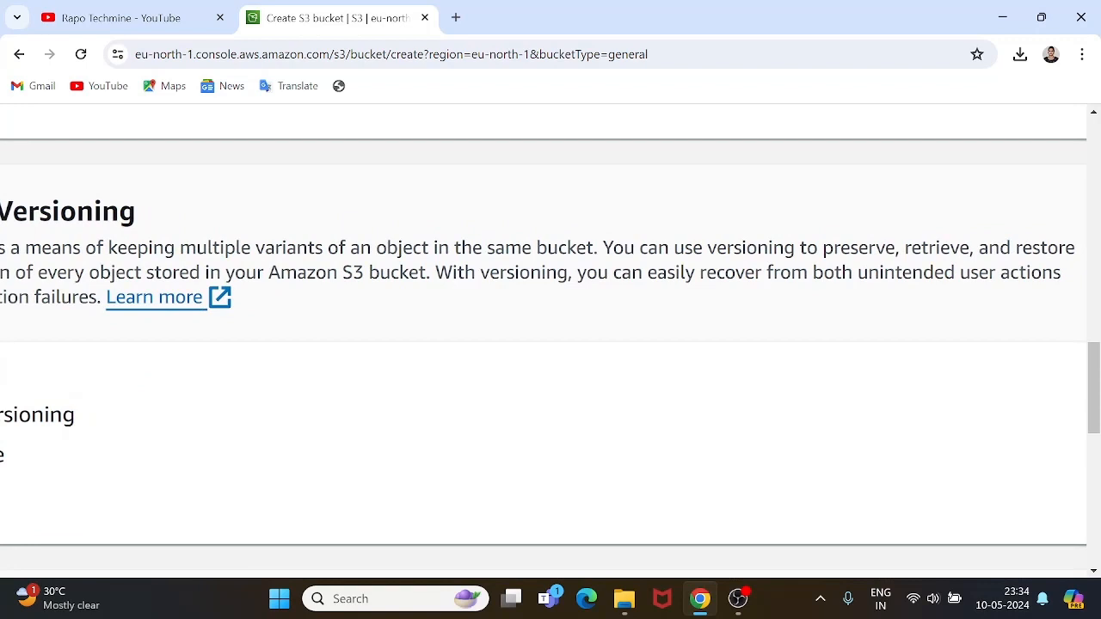
pyautogui.scroll(-1, 557, 245)
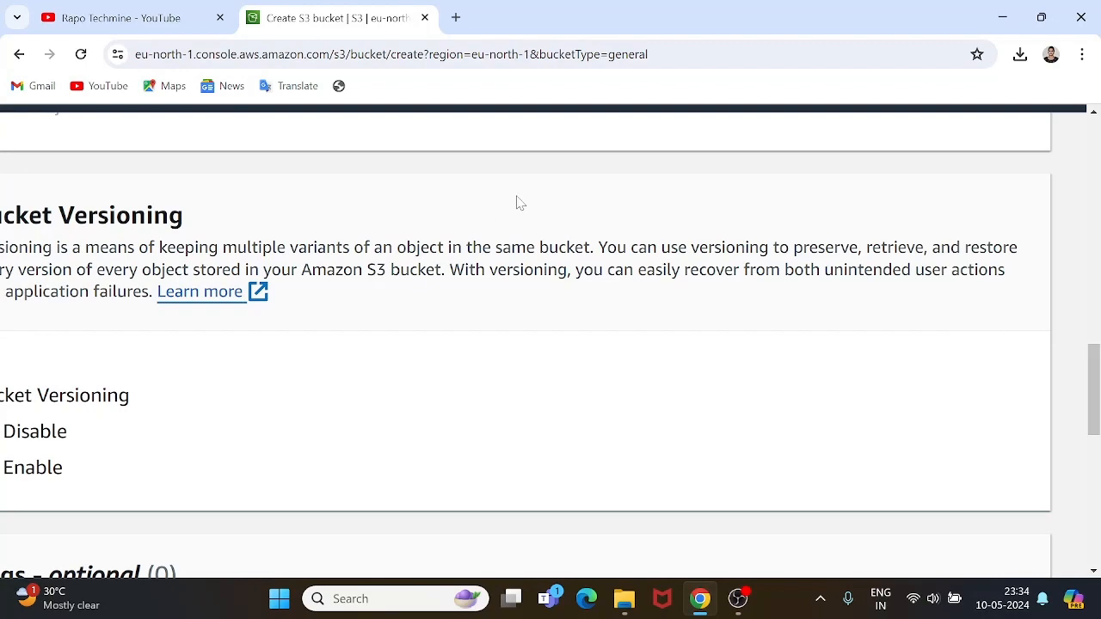
pyautogui.scroll(-4, 243, 230)
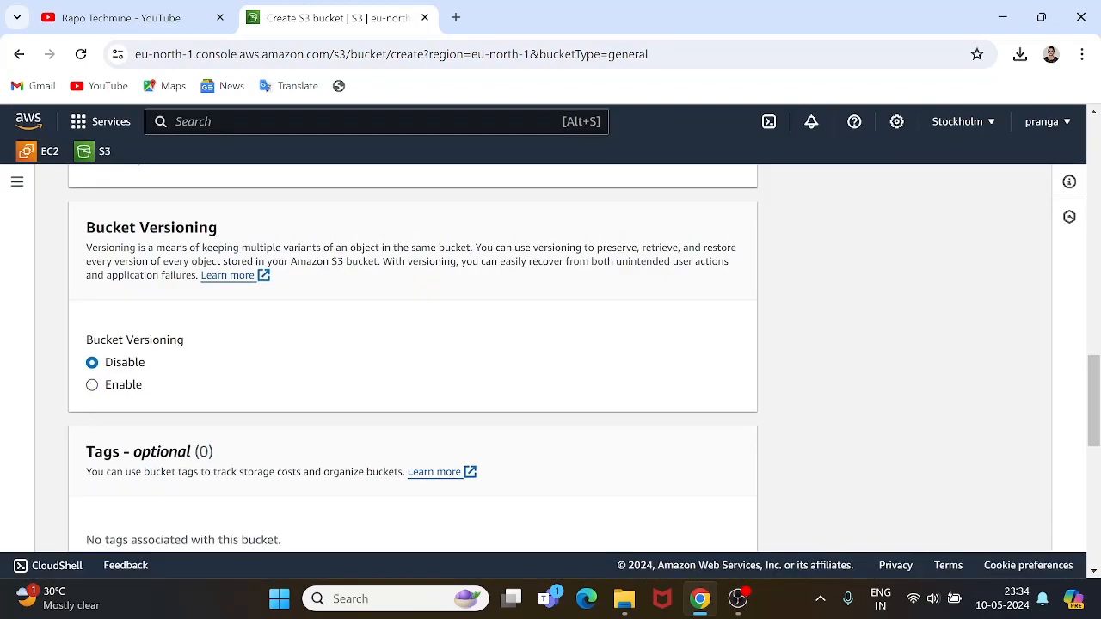
pyautogui.scroll(3, 341, 267)
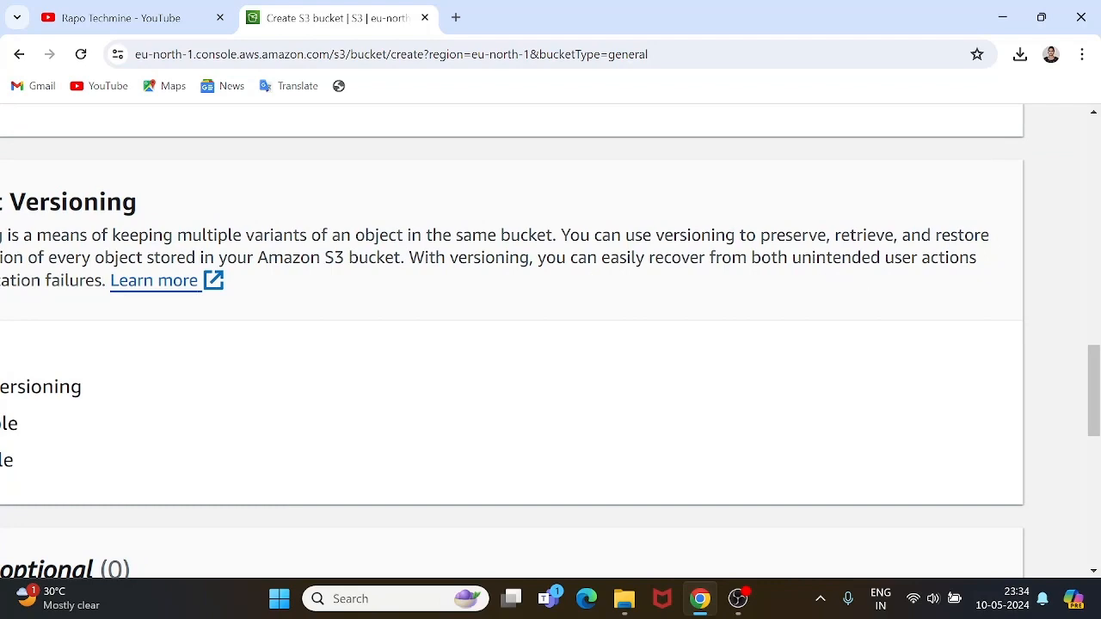
pyautogui.scroll(-3, 287, 283)
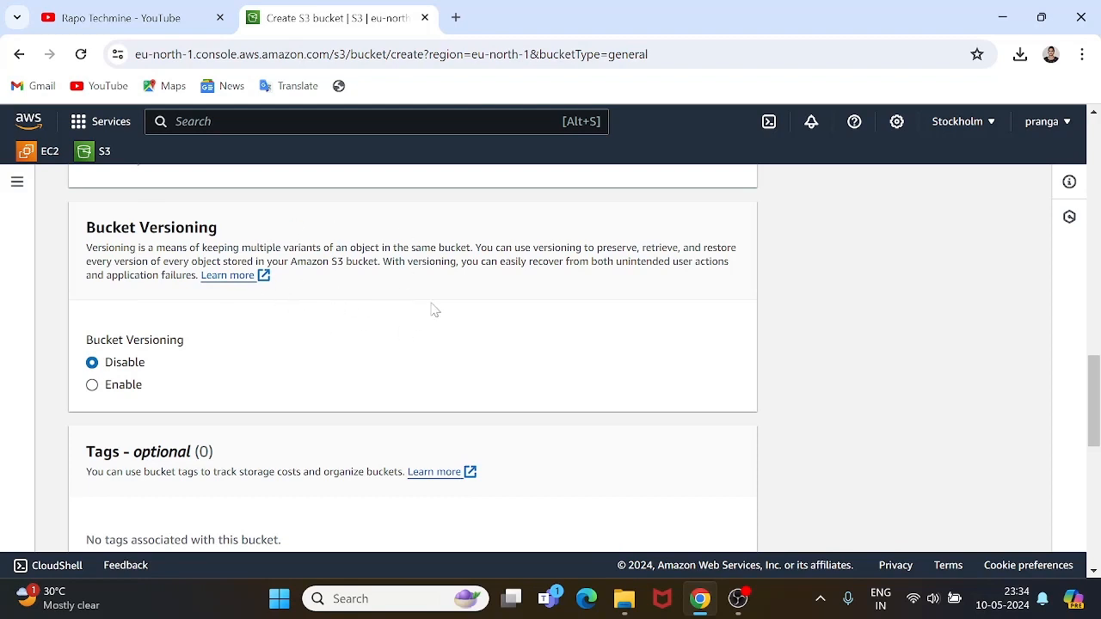
pyautogui.click(96, 388)
pyautogui.click(95, 364)
pyautogui.scroll(-2, 98, 367)
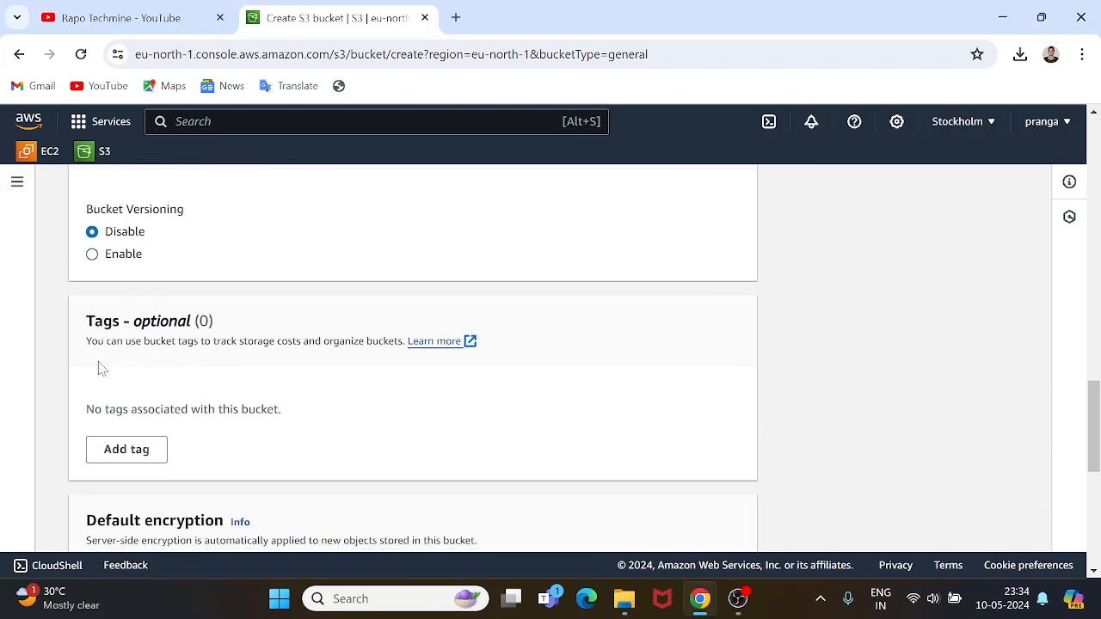
pyautogui.scroll(-2, 98, 367)
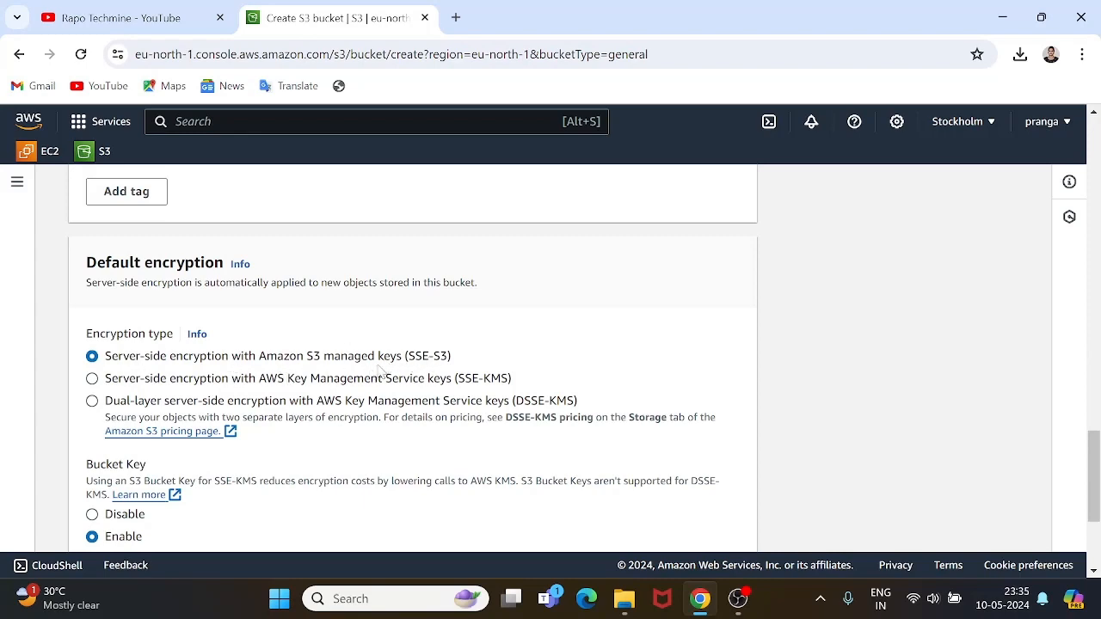
# Leave the Object Lock advanced settings at defaults and create the rapotechmineaws bucket.
pyautogui.scroll(-3, 315, 380)
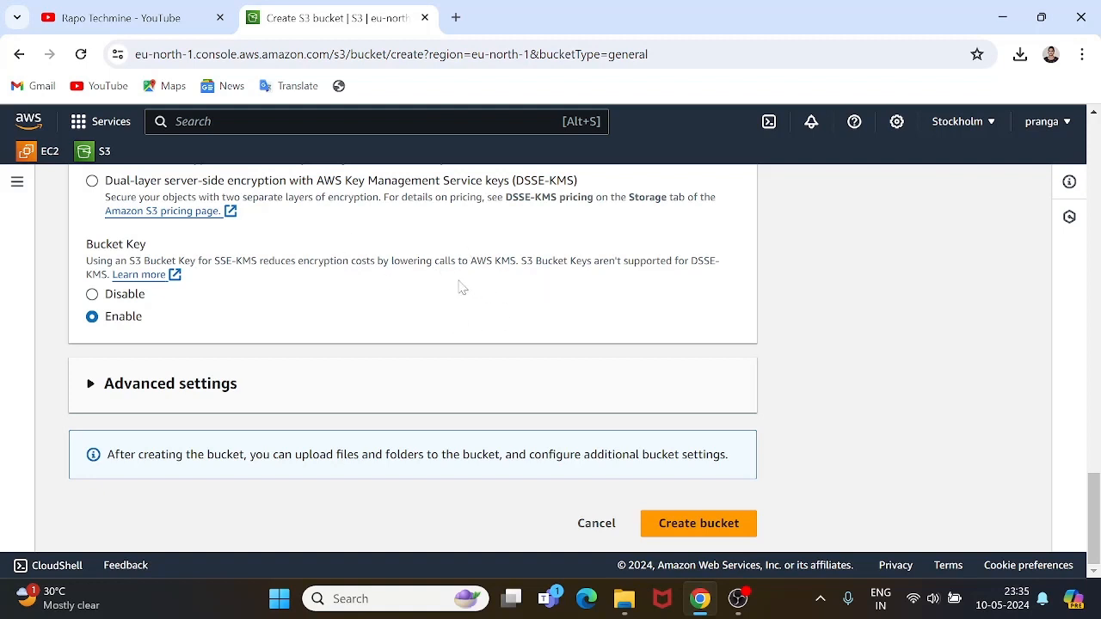
pyautogui.click(172, 385)
pyautogui.scroll(-2, 174, 391)
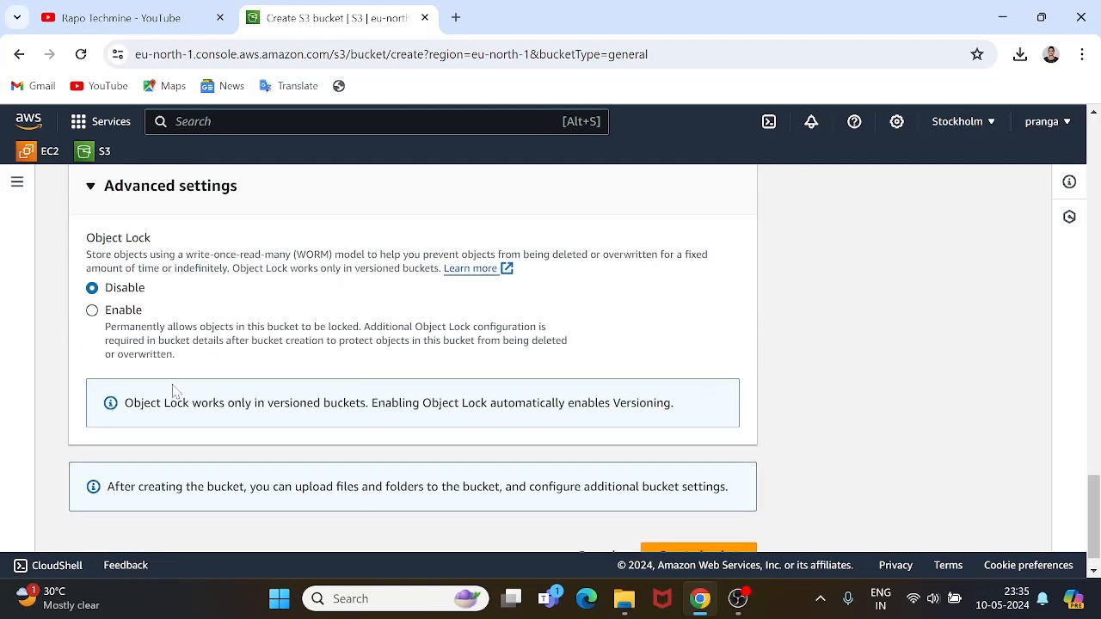
pyautogui.scroll(-1, 172, 391)
pyautogui.scroll(2, 142, 365)
pyautogui.click(133, 357)
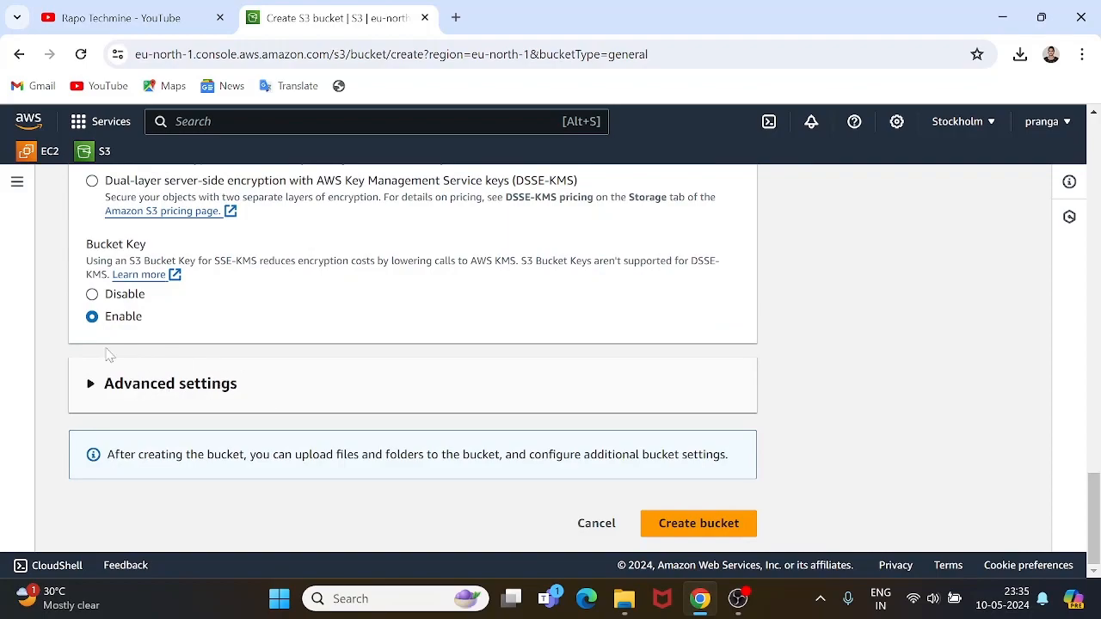
pyautogui.scroll(20, 280, 293)
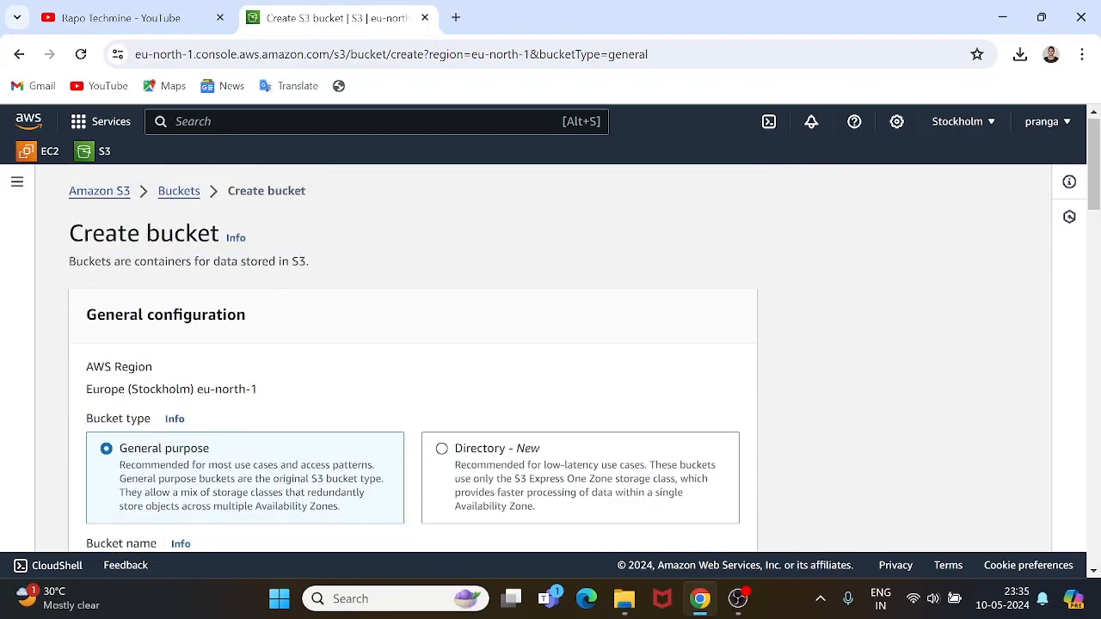
pyautogui.scroll(-15, 254, 339)
pyautogui.scroll(-5, 254, 338)
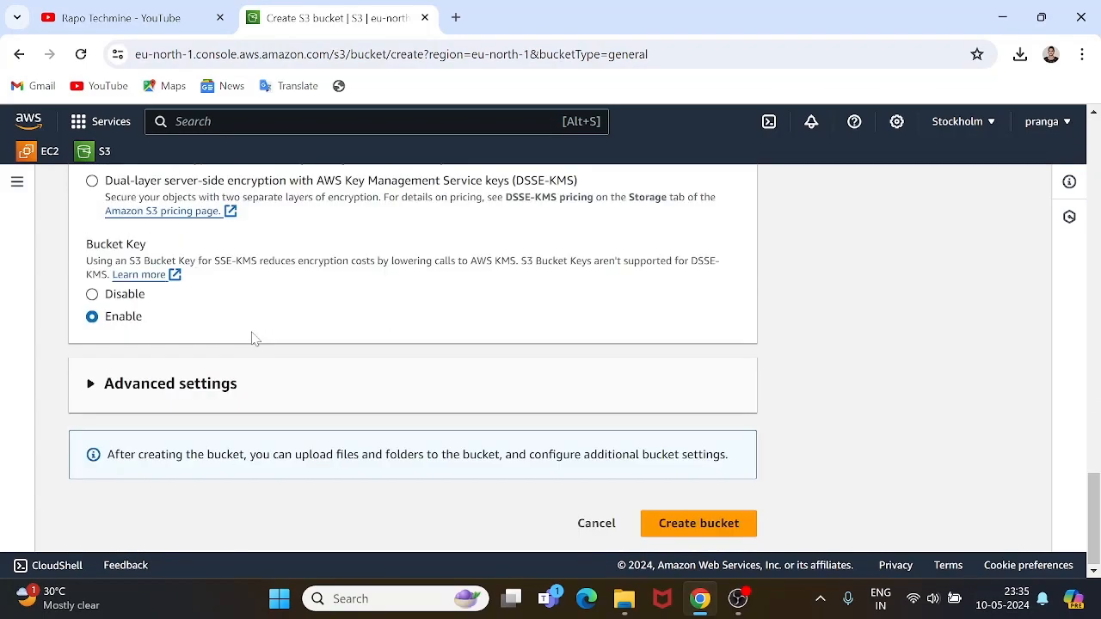
pyautogui.click(710, 528)
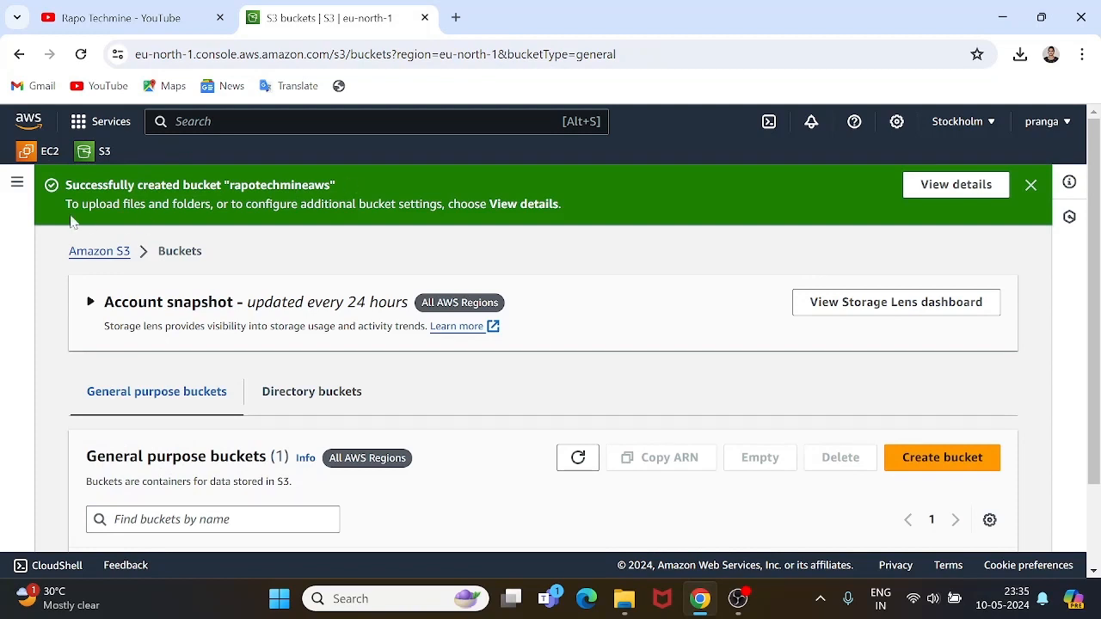
pyautogui.click(973, 186)
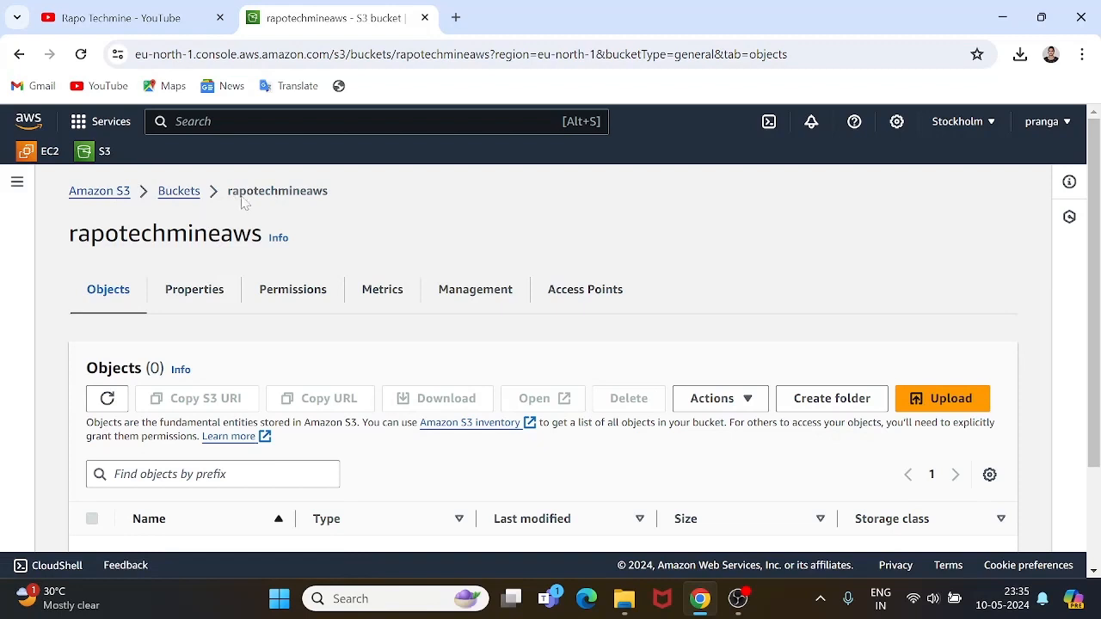
pyautogui.scroll(-2, 341, 275)
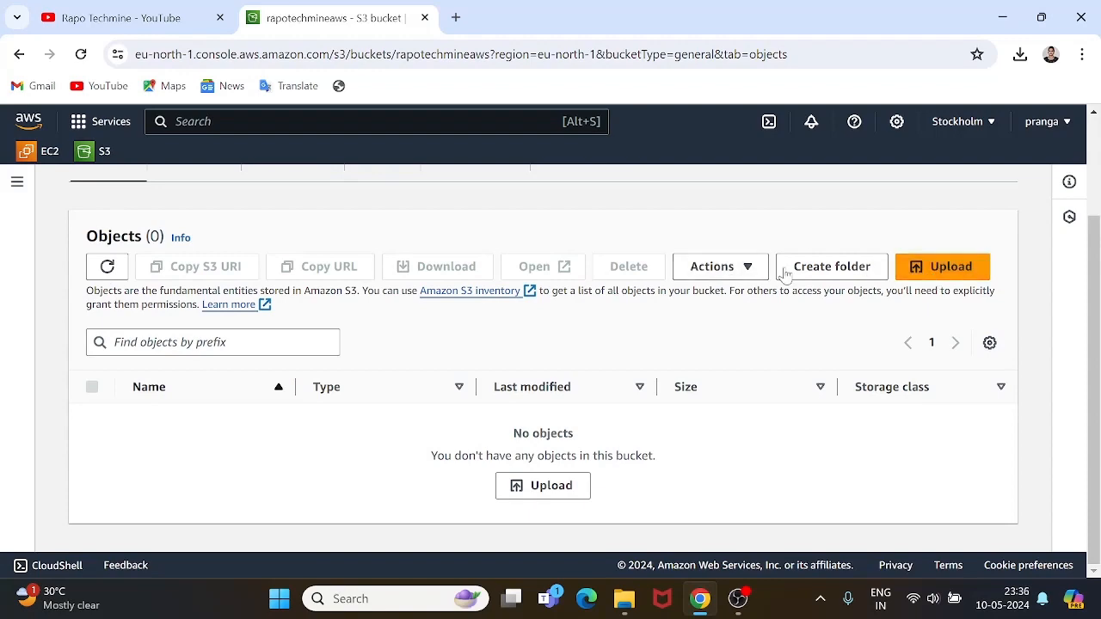
# Create the folder 'HP Server Data' with default encryption.
pyautogui.click(824, 272)
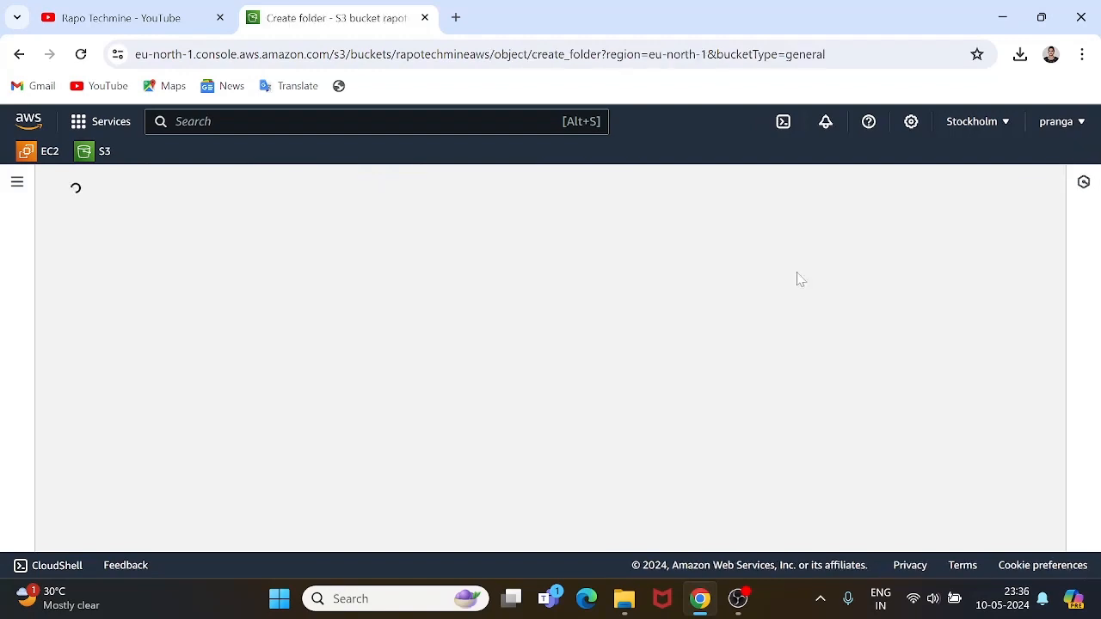
pyautogui.scroll(-1, 243, 444)
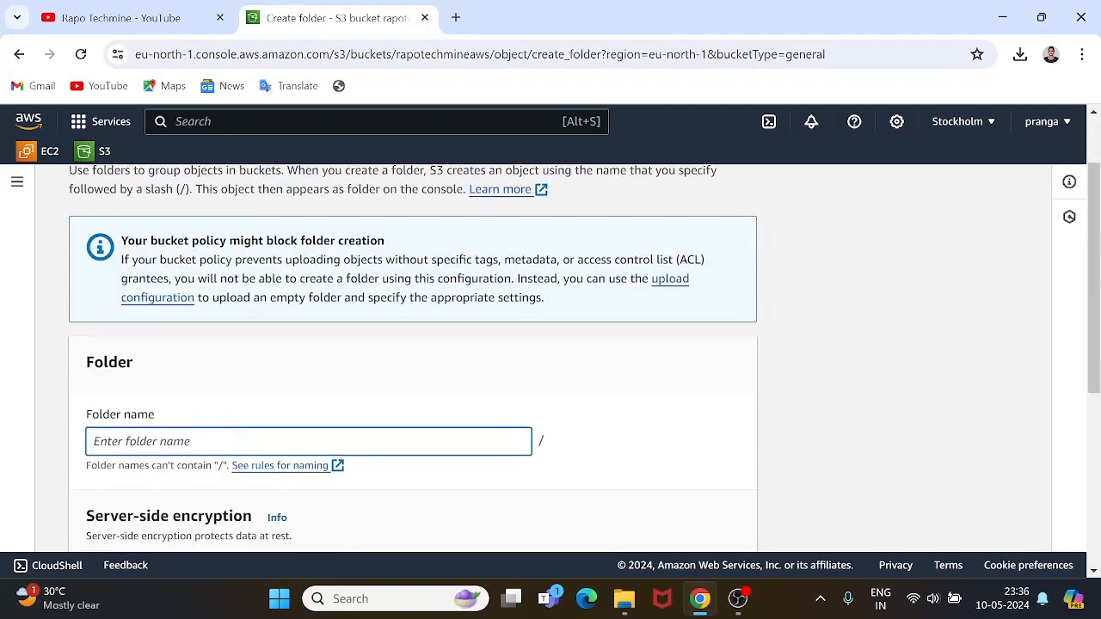
pyautogui.write('HP Server Data')
pyautogui.scroll(-3, 240, 443)
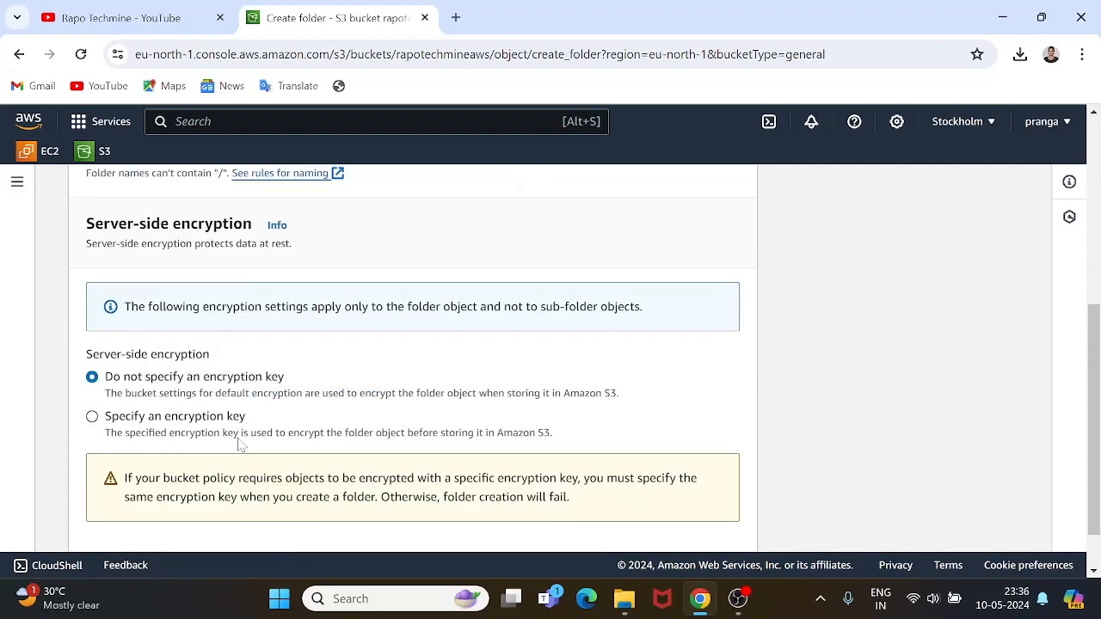
pyautogui.scroll(-1, 241, 444)
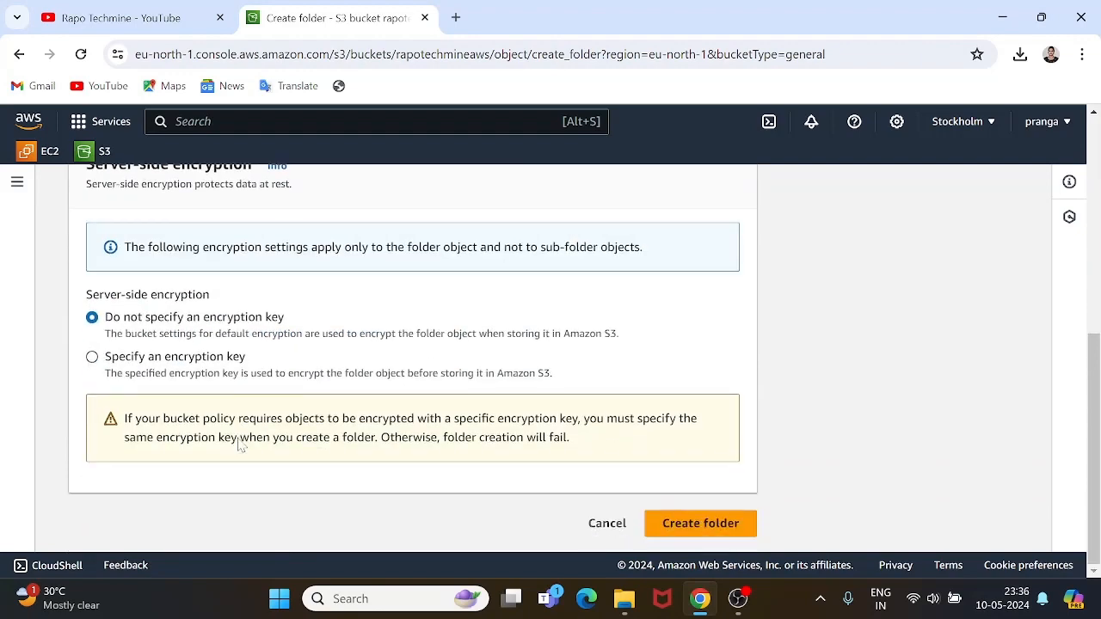
pyautogui.click(662, 522)
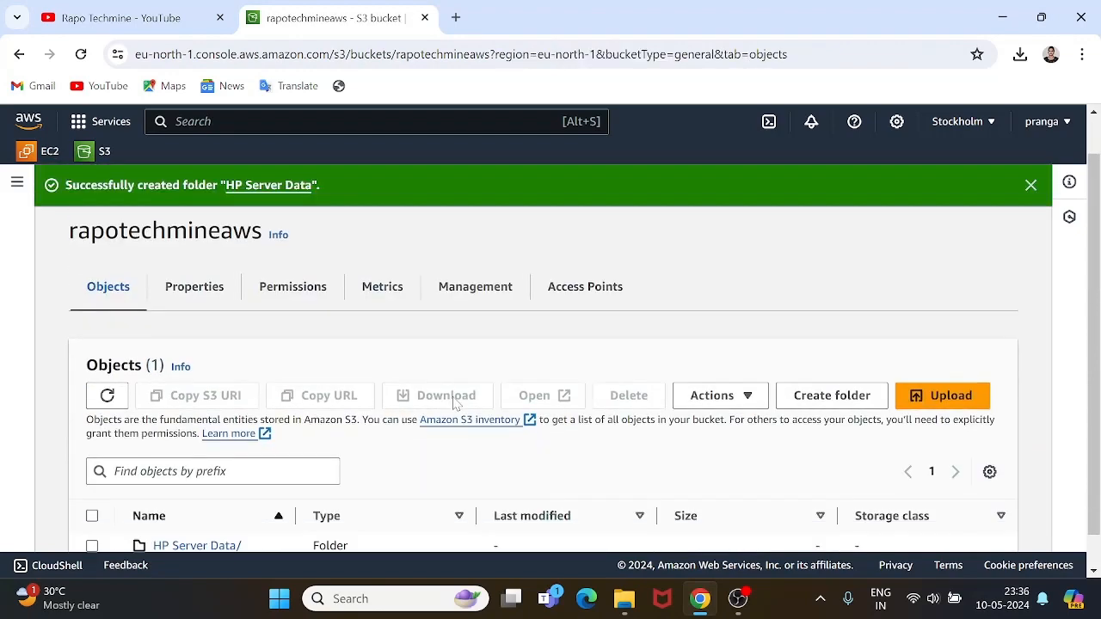
pyautogui.scroll(-1, 454, 402)
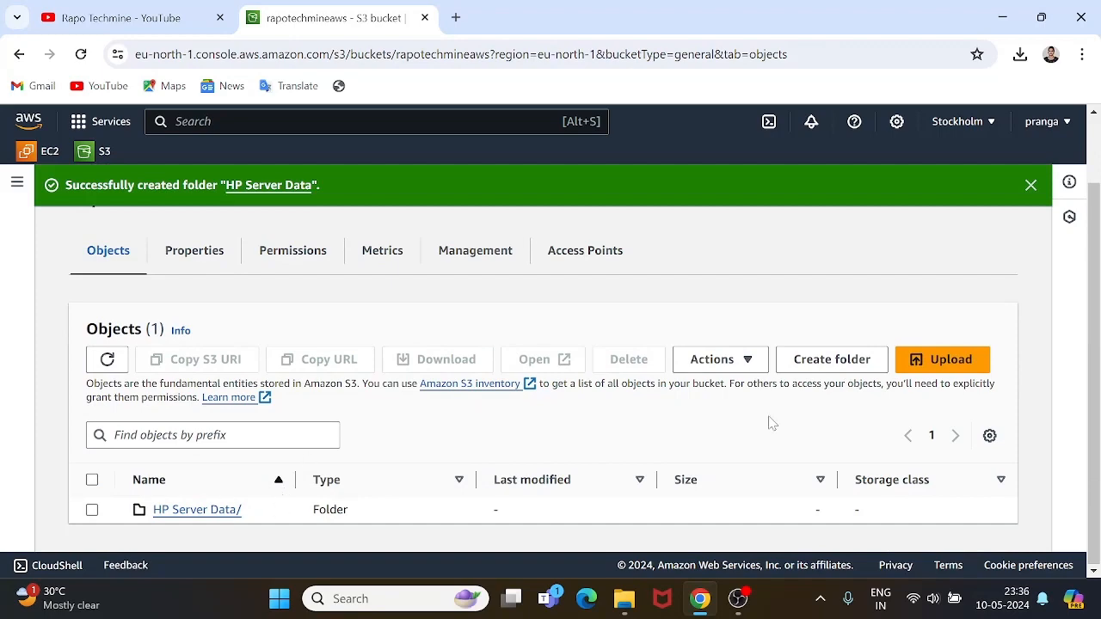
# Create the folder 'Acer laptop server HDD' with default encryption.
pyautogui.click(799, 360)
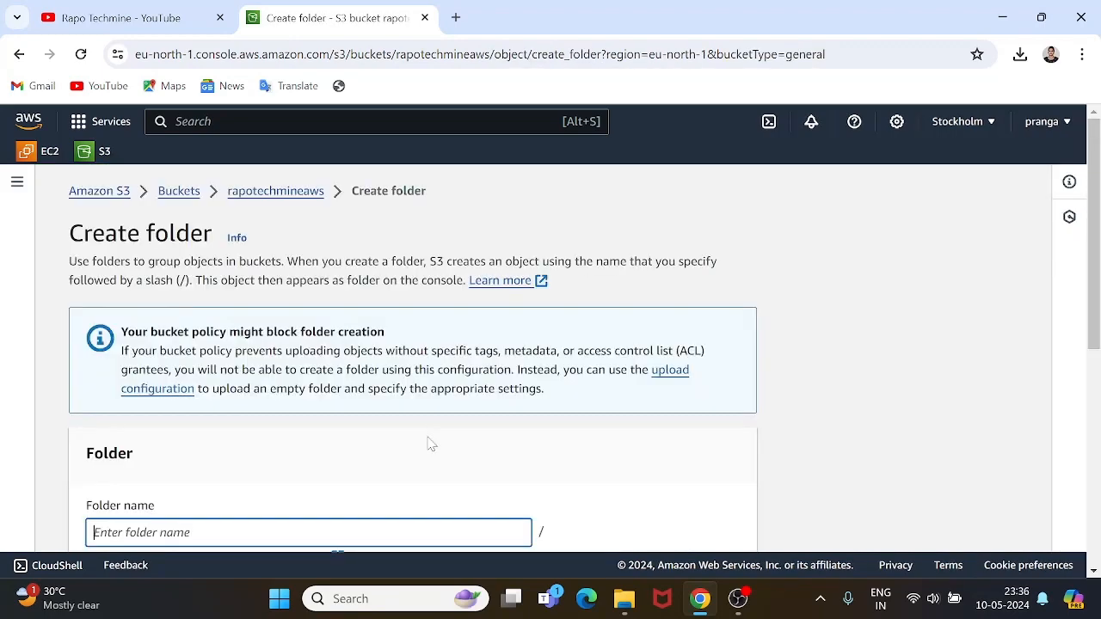
pyautogui.scroll(-2, 202, 473)
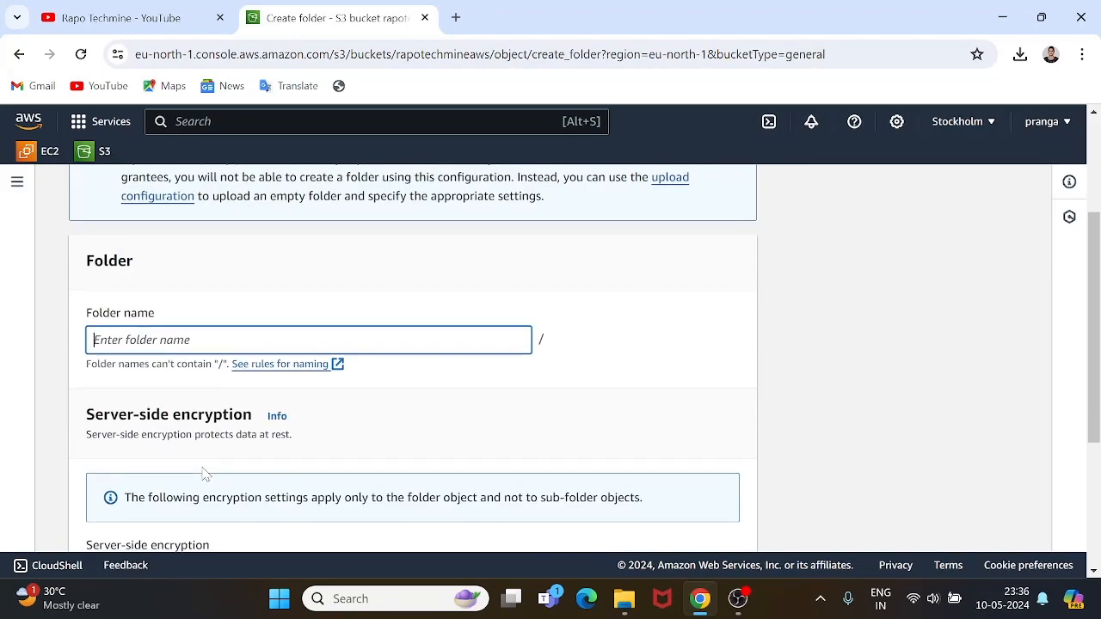
pyautogui.write('Acer laptop server HDD')
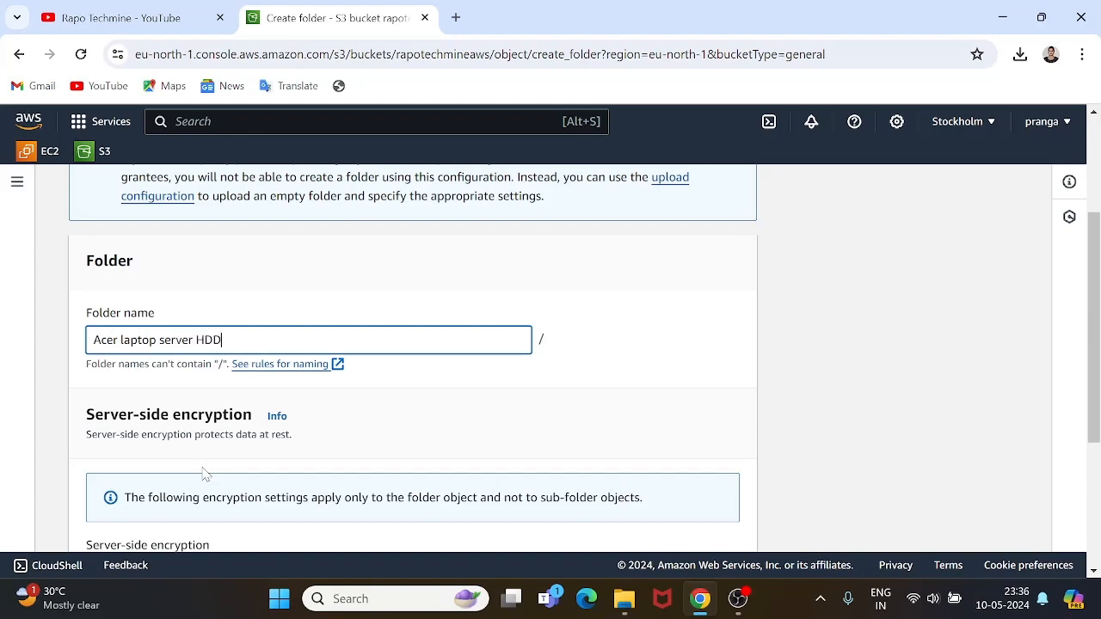
pyautogui.scroll(-3, 204, 473)
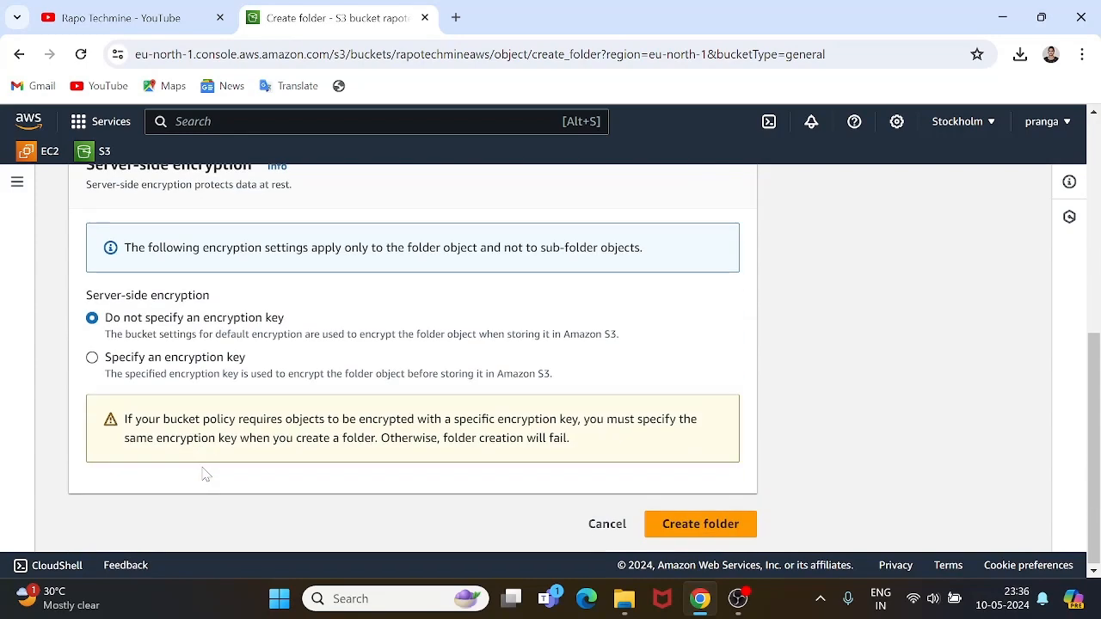
pyautogui.click(700, 524)
pyautogui.scroll(-2, 473, 439)
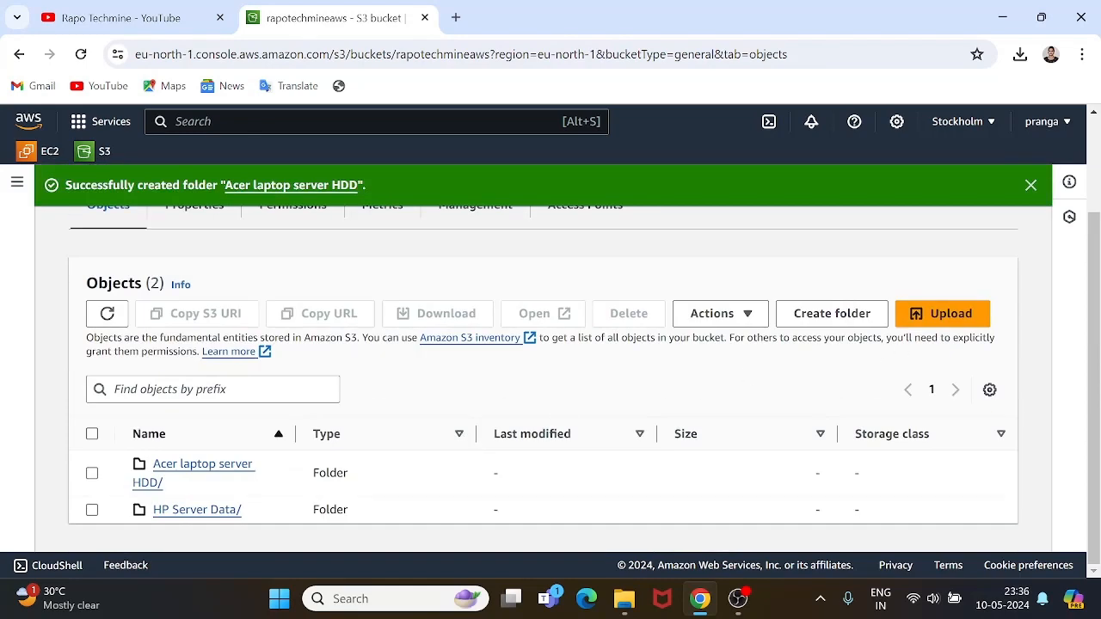
# Create the folder 'HP Workdata' with default encryption.
pyautogui.click(834, 316)
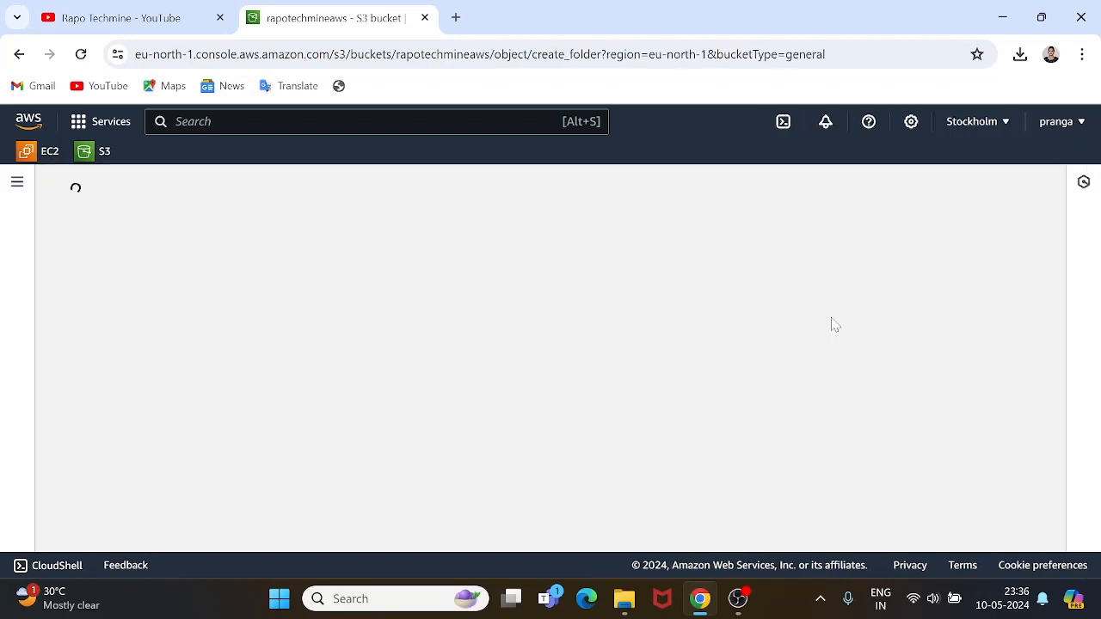
pyautogui.scroll(-2, 408, 392)
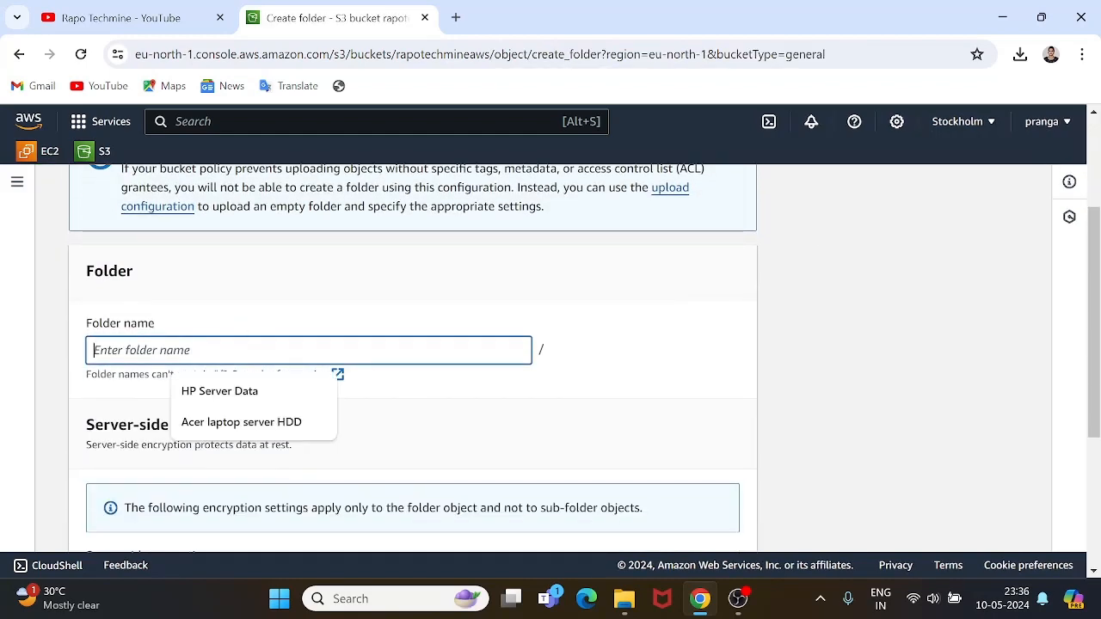
pyautogui.write('HP ')
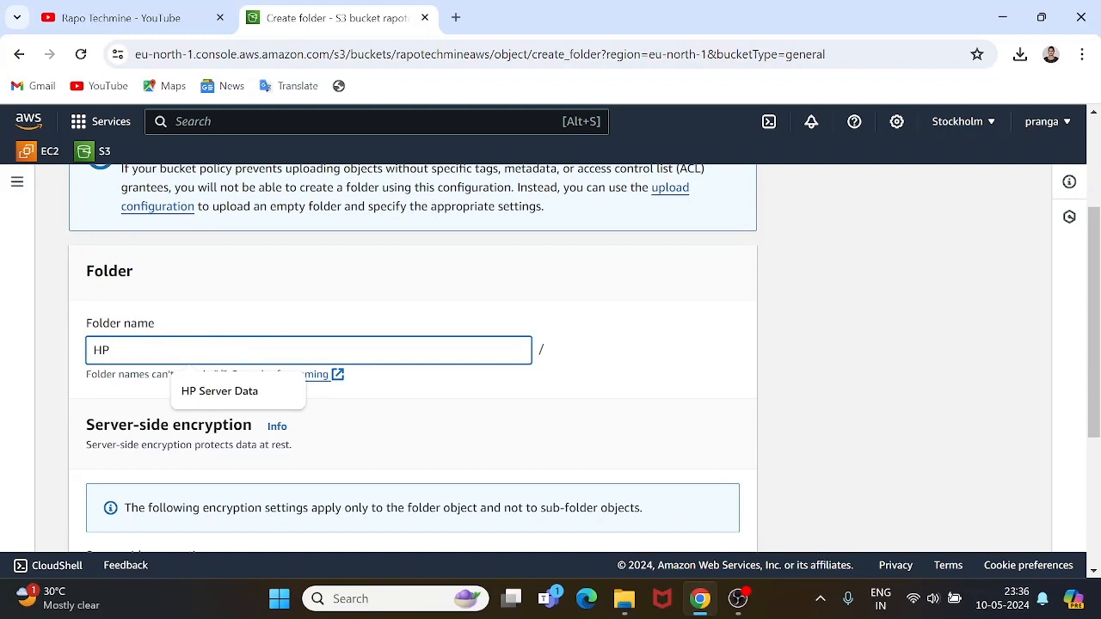
pyautogui.write('Workdata')
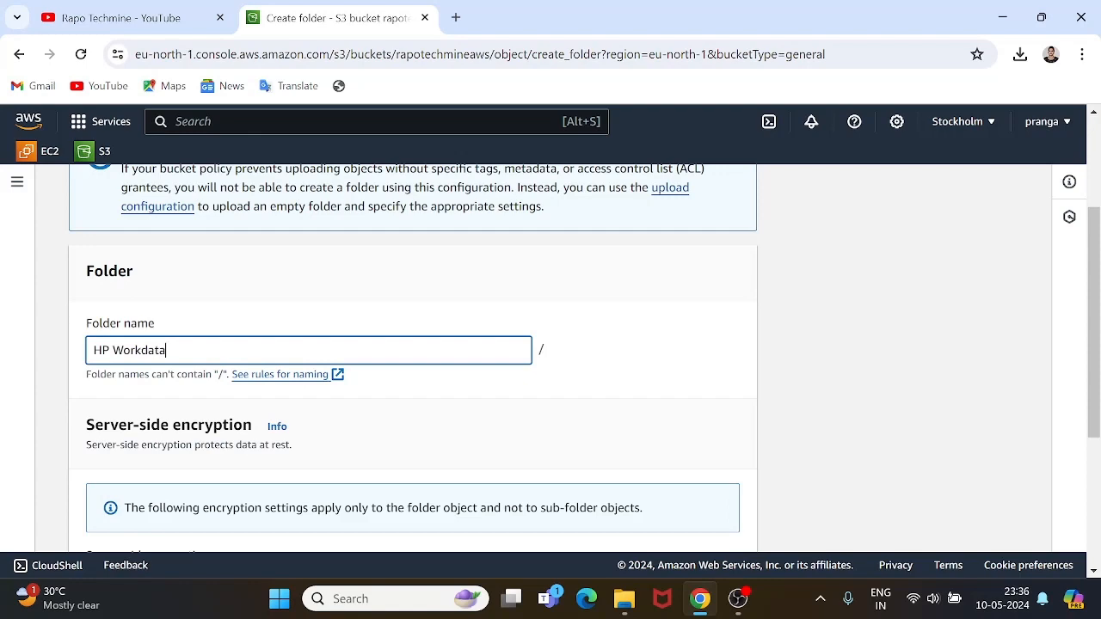
pyautogui.scroll(-3, 650, 490)
pyautogui.click(688, 531)
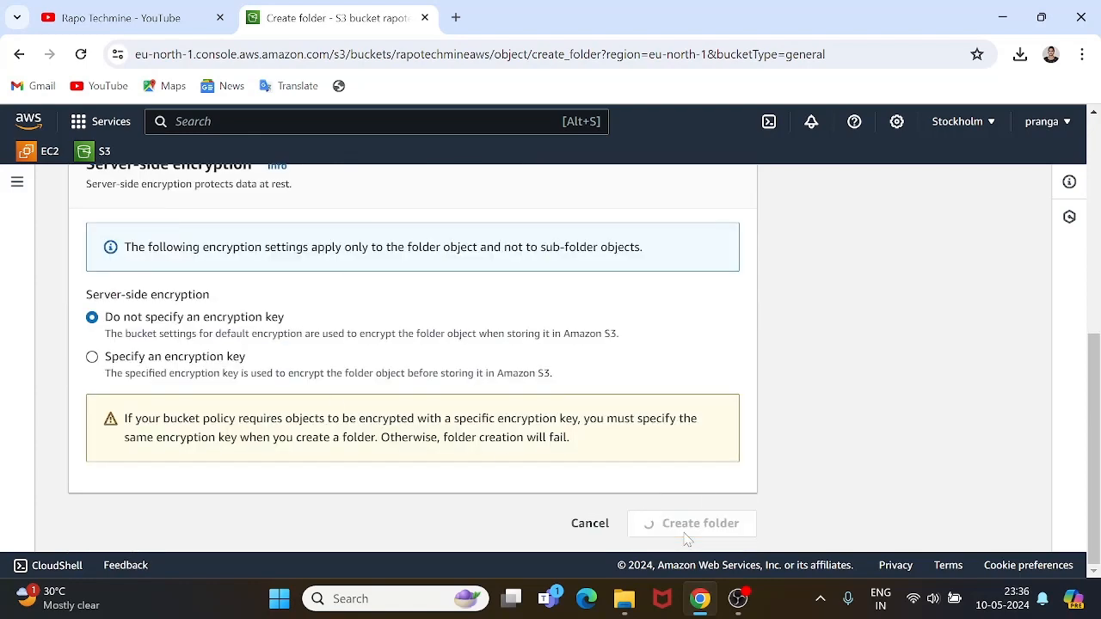
pyautogui.scroll(-2, 432, 321)
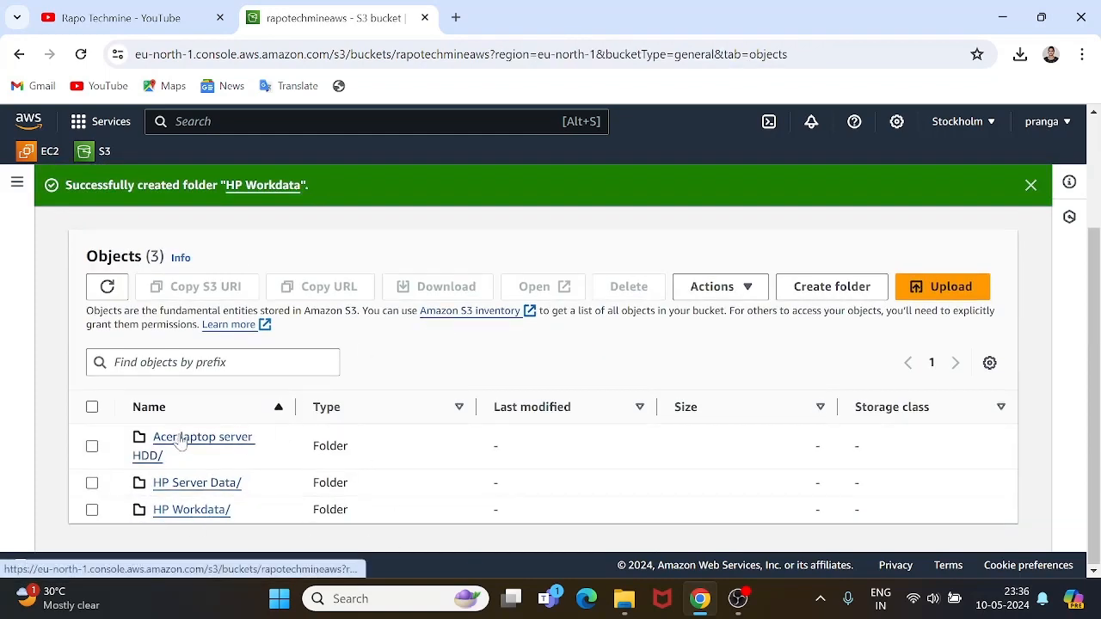
# Open the Acer laptop server HDD folder and start adding files for upload.
pyautogui.click(223, 437)
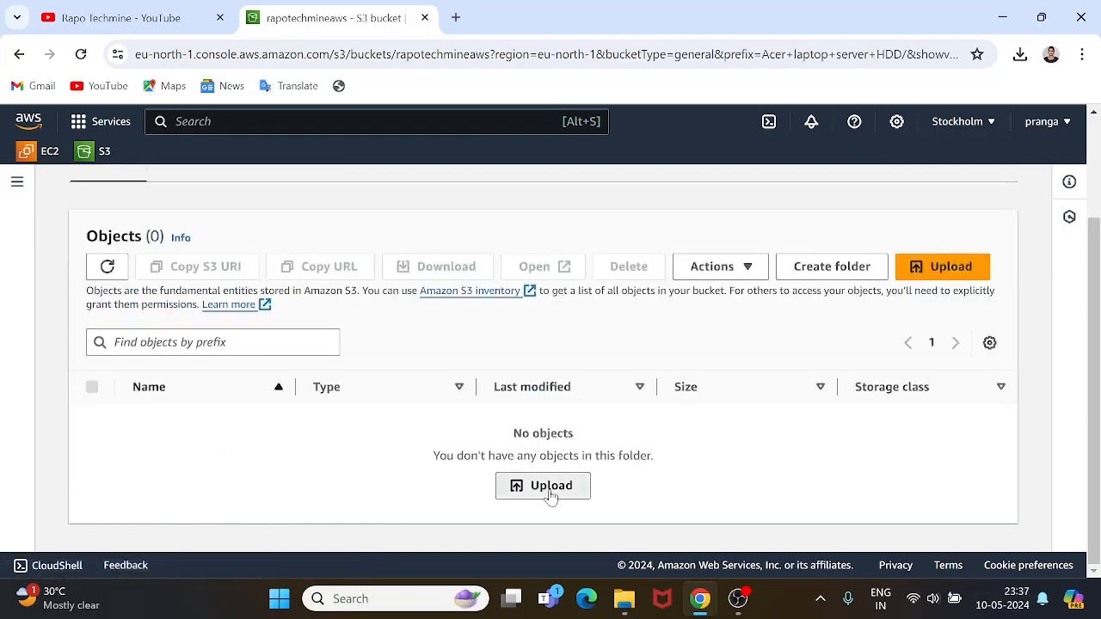
pyautogui.click(550, 490)
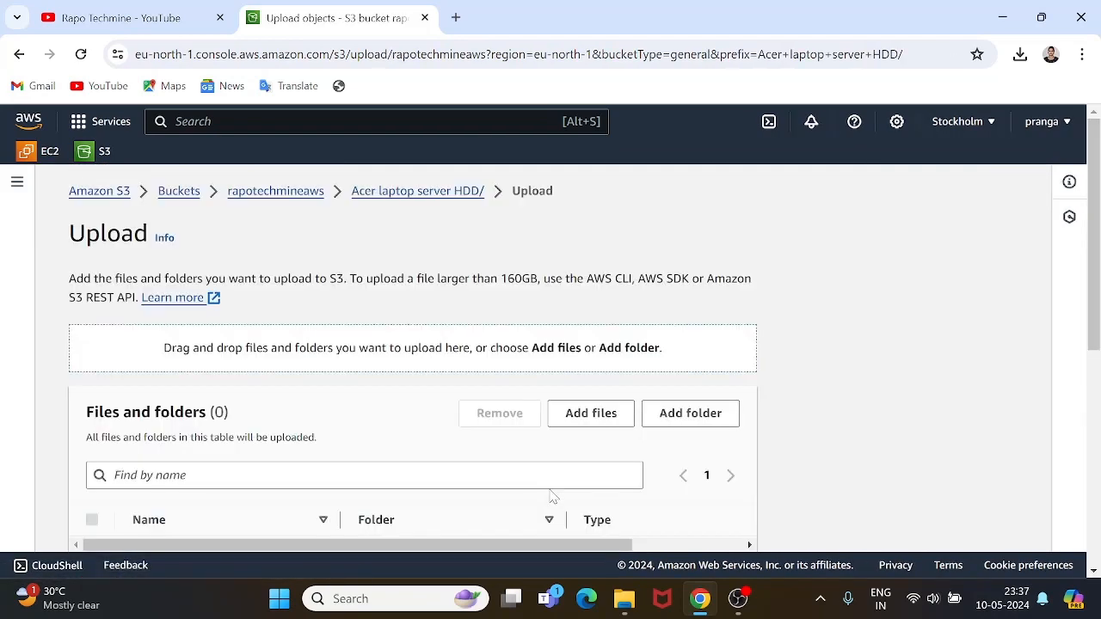
pyautogui.scroll(-3, 552, 497)
pyautogui.click(574, 194)
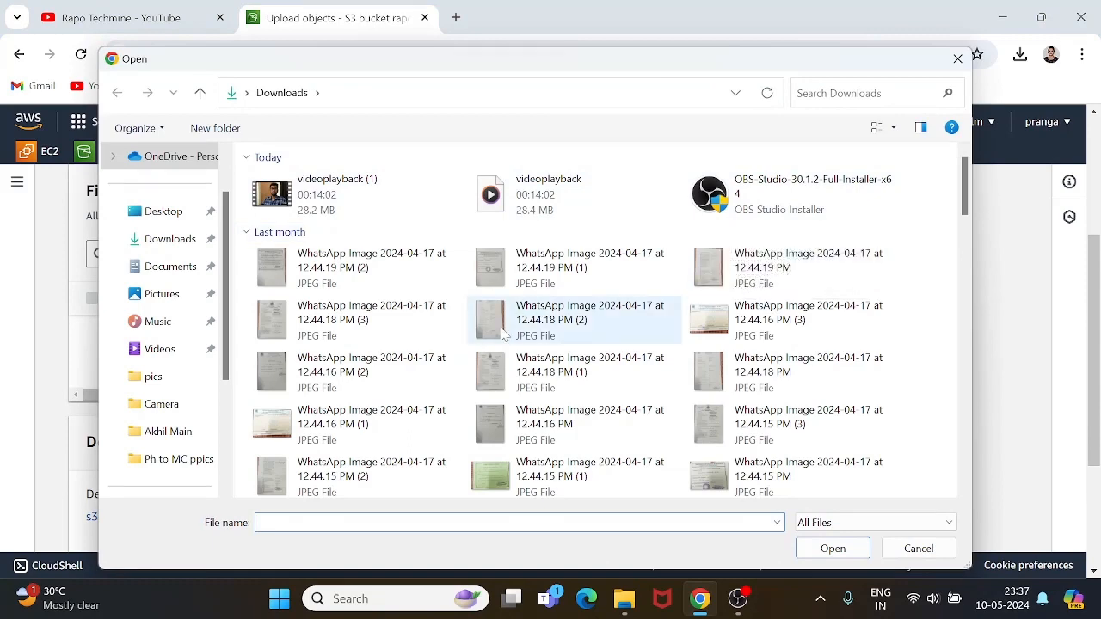
# Pick videoplayback (1) from Downloads and add it to the upload list.
pyautogui.scroll(-5, 533, 322)
pyautogui.scroll(-3, 505, 335)
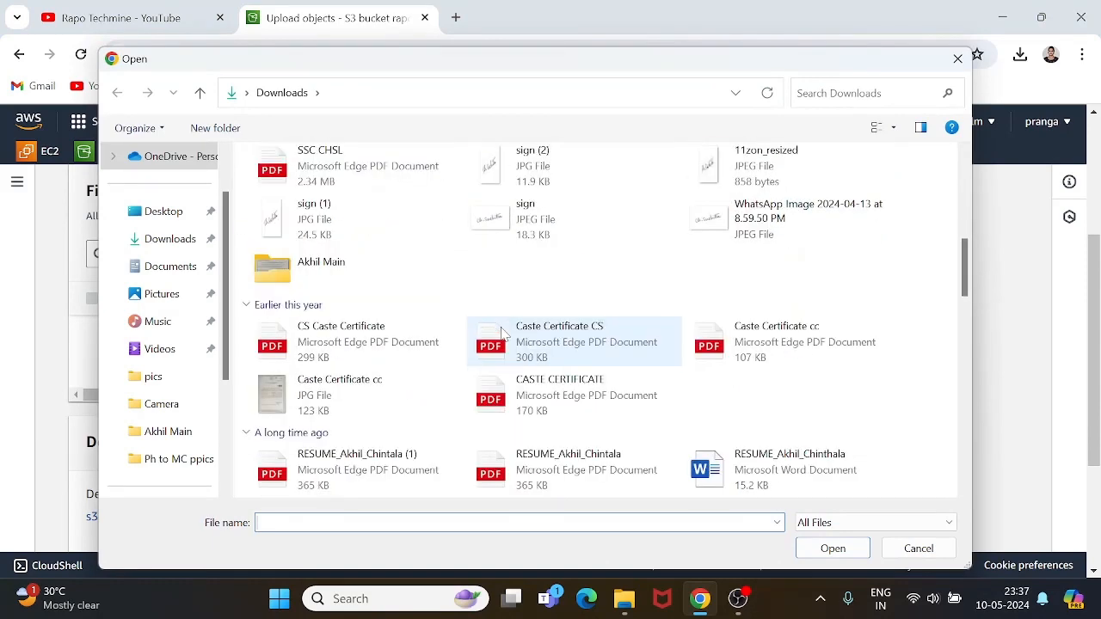
pyautogui.scroll(-7, 505, 335)
pyautogui.scroll(-6, 503, 334)
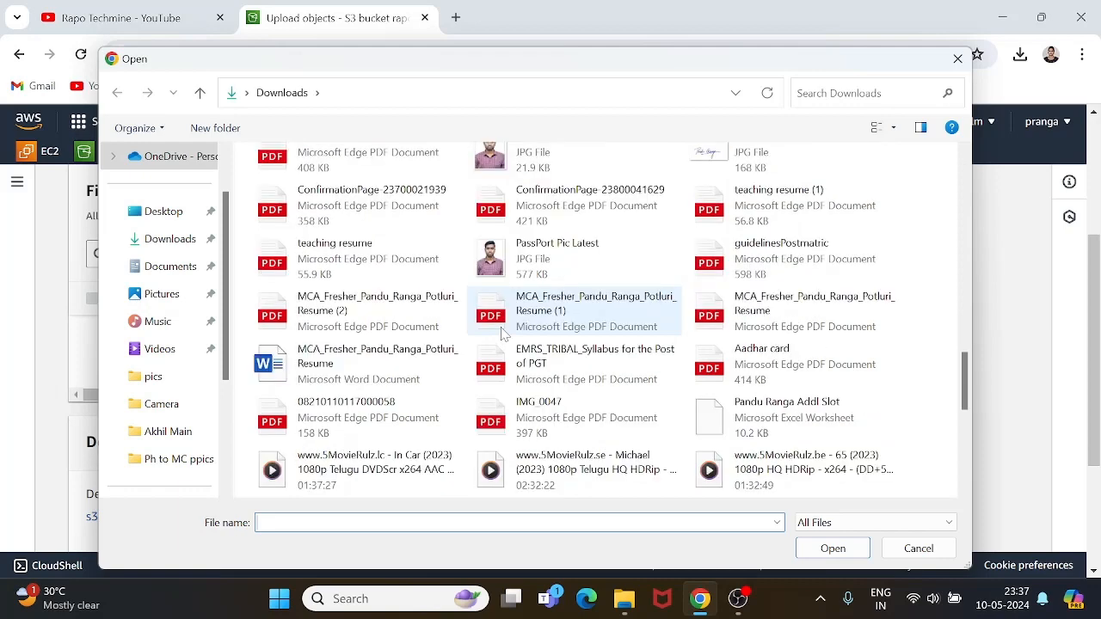
pyautogui.scroll(3, 503, 333)
pyautogui.scroll(-3, 503, 333)
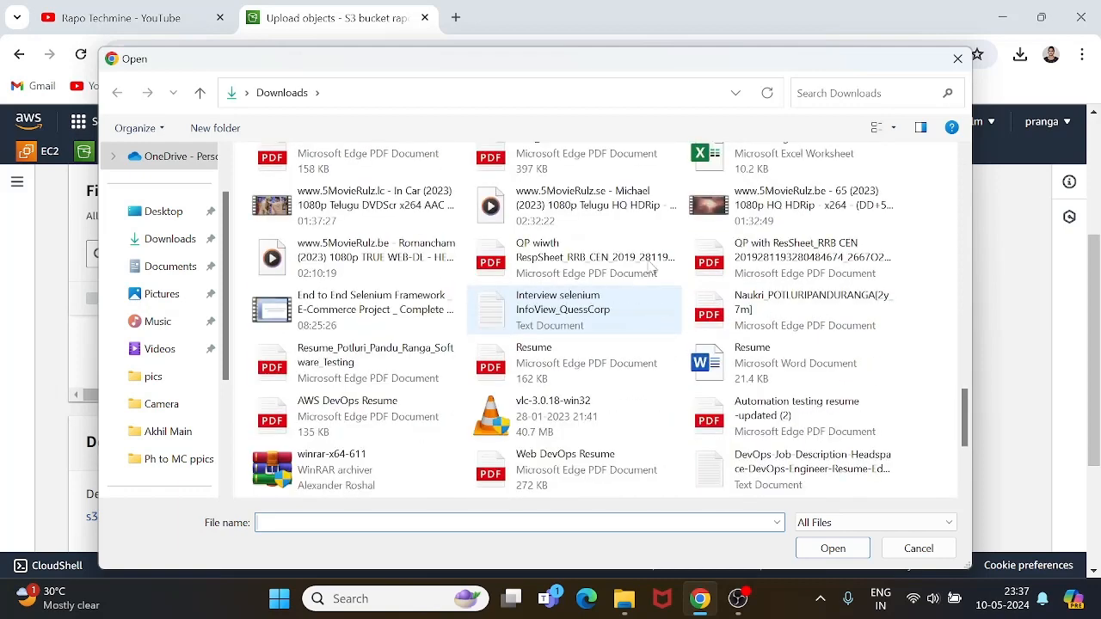
pyautogui.scroll(3, 550, 284)
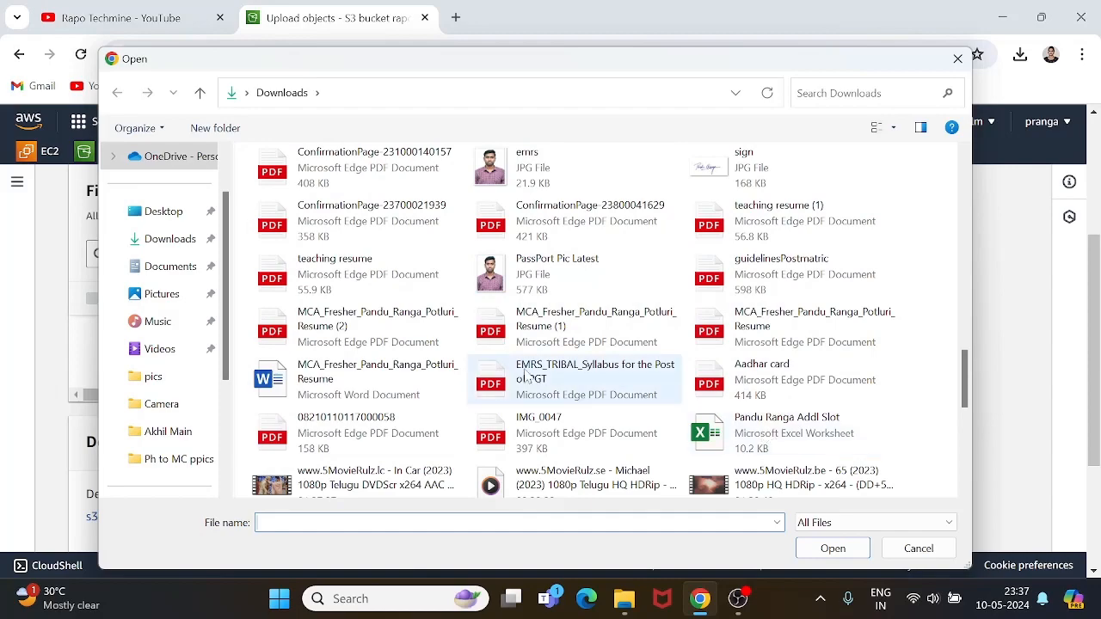
pyautogui.scroll(-5, 528, 376)
pyautogui.scroll(-3, 528, 377)
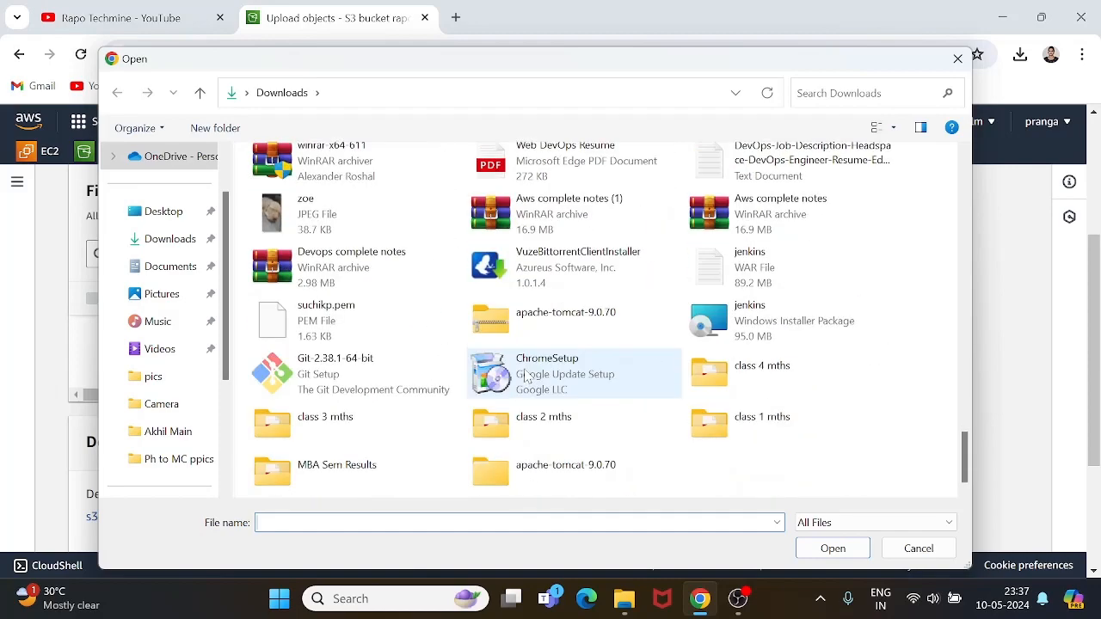
pyautogui.scroll(15, 528, 376)
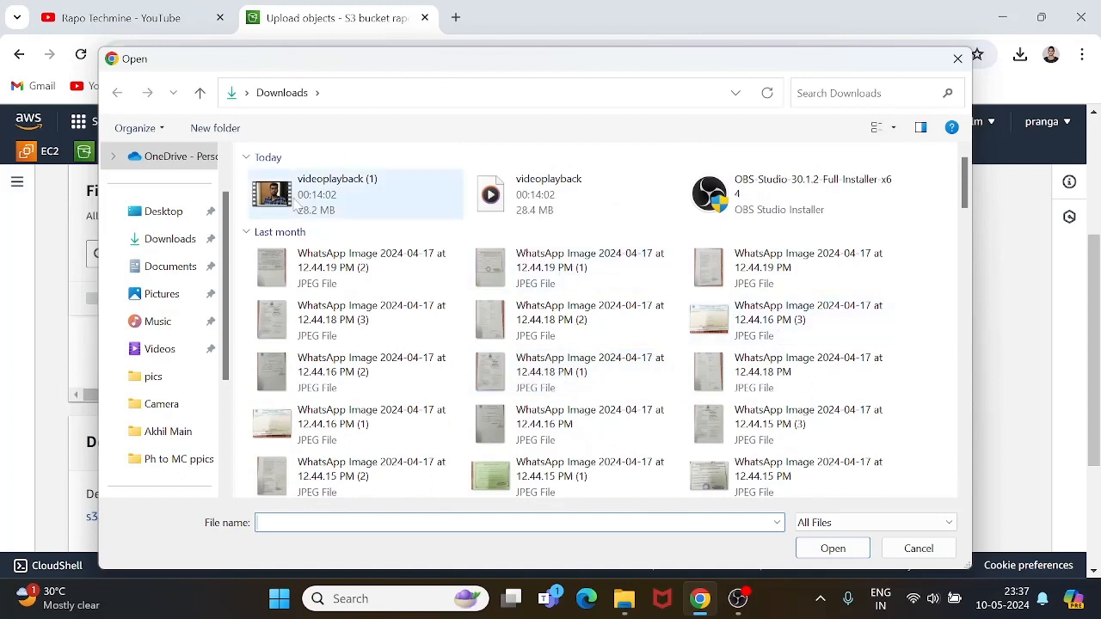
pyautogui.click(382, 203)
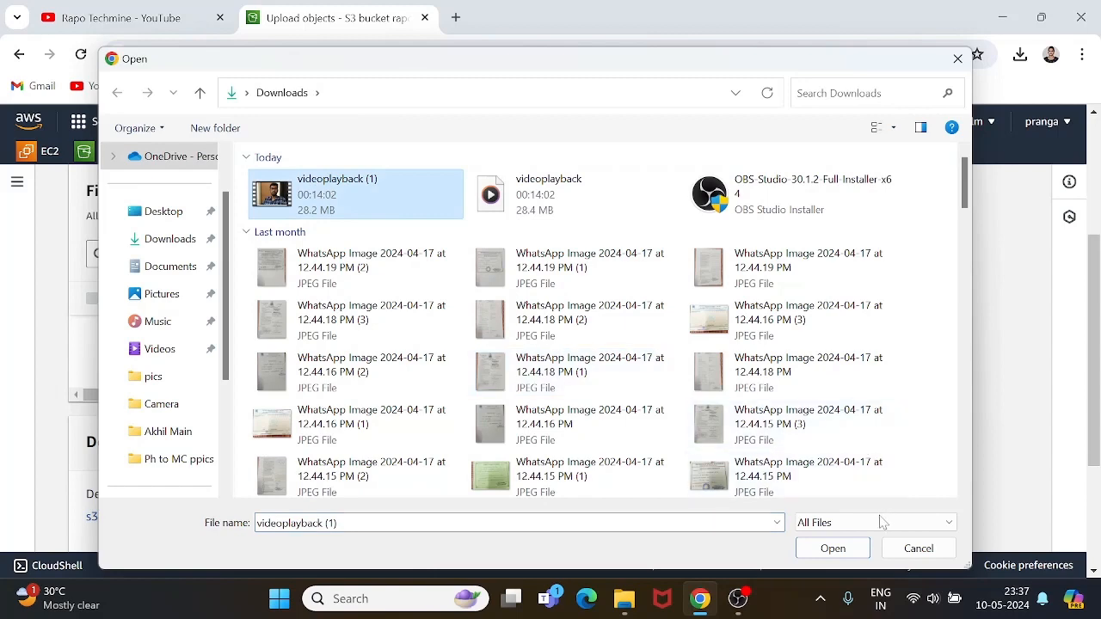
pyautogui.click(834, 547)
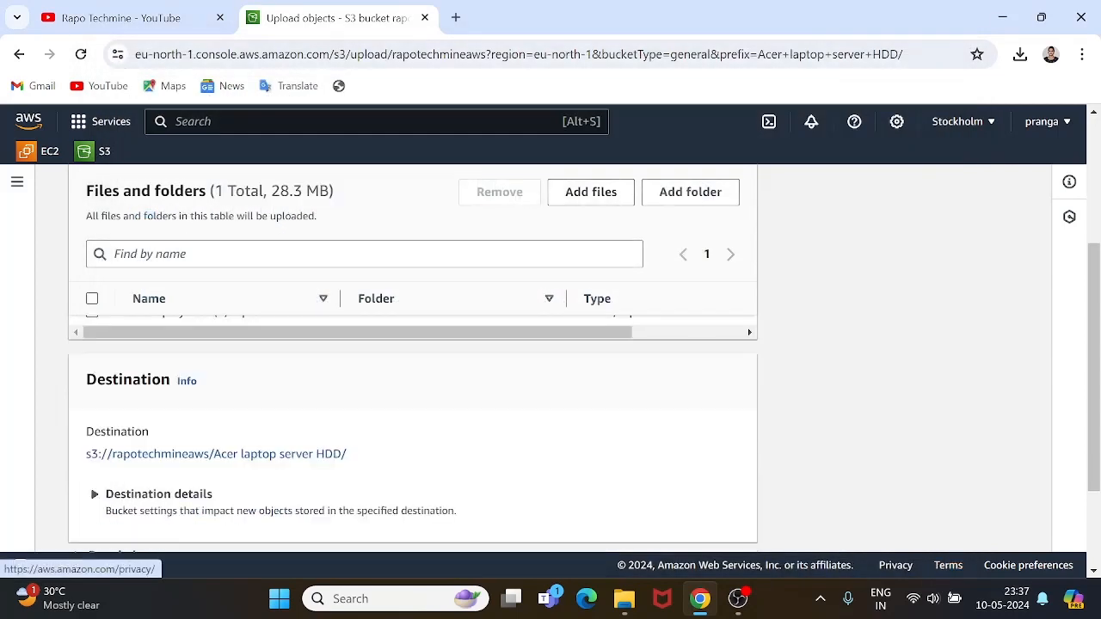
# Pause the OBS Studio recording and go back to the S3 upload page in Chrome.
pyautogui.moveTo(726, 608)
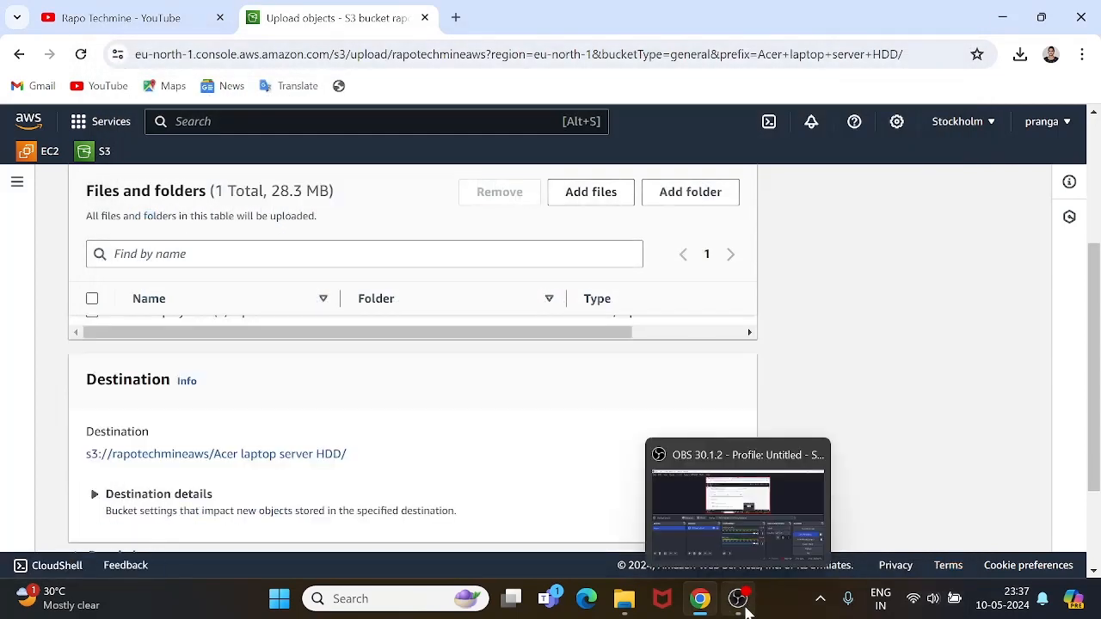
pyautogui.rightClick(738, 609)
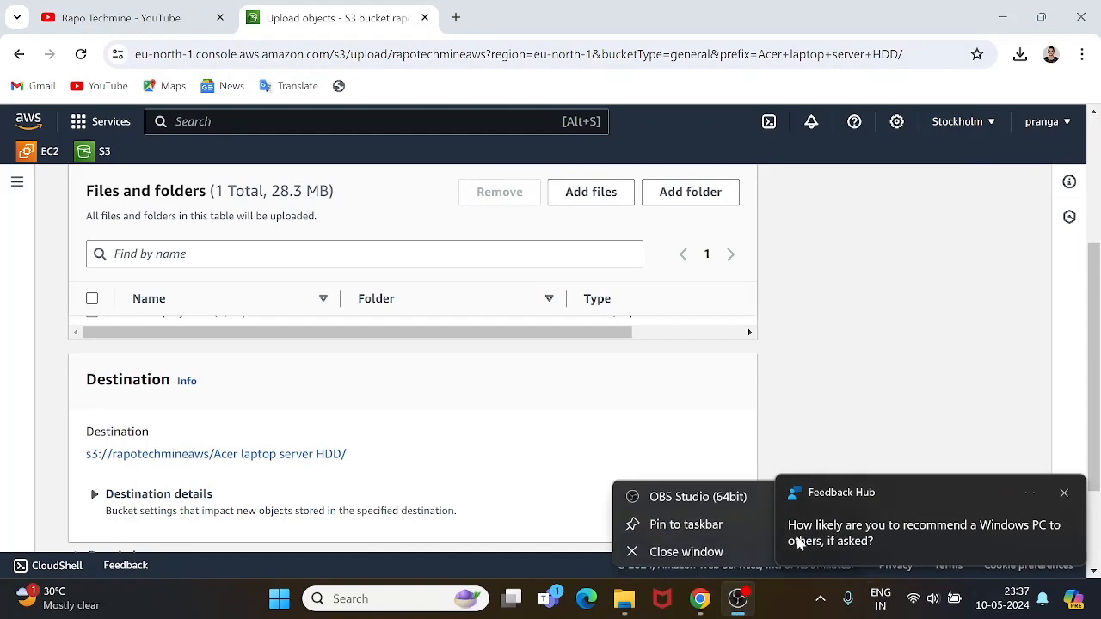
pyautogui.click(741, 606)
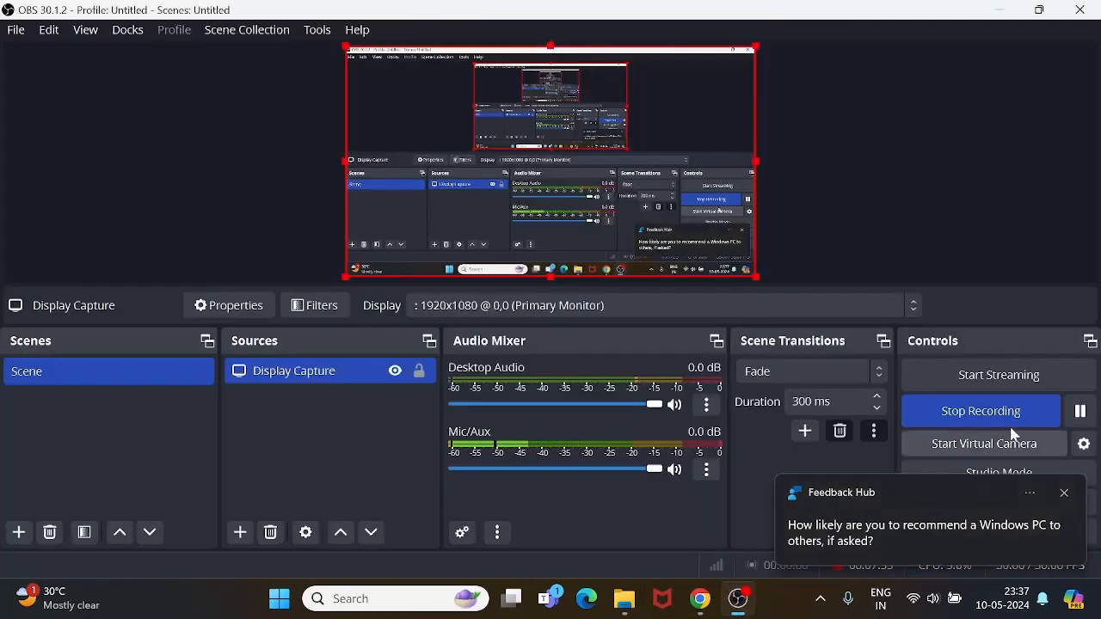
pyautogui.click(1080, 411)
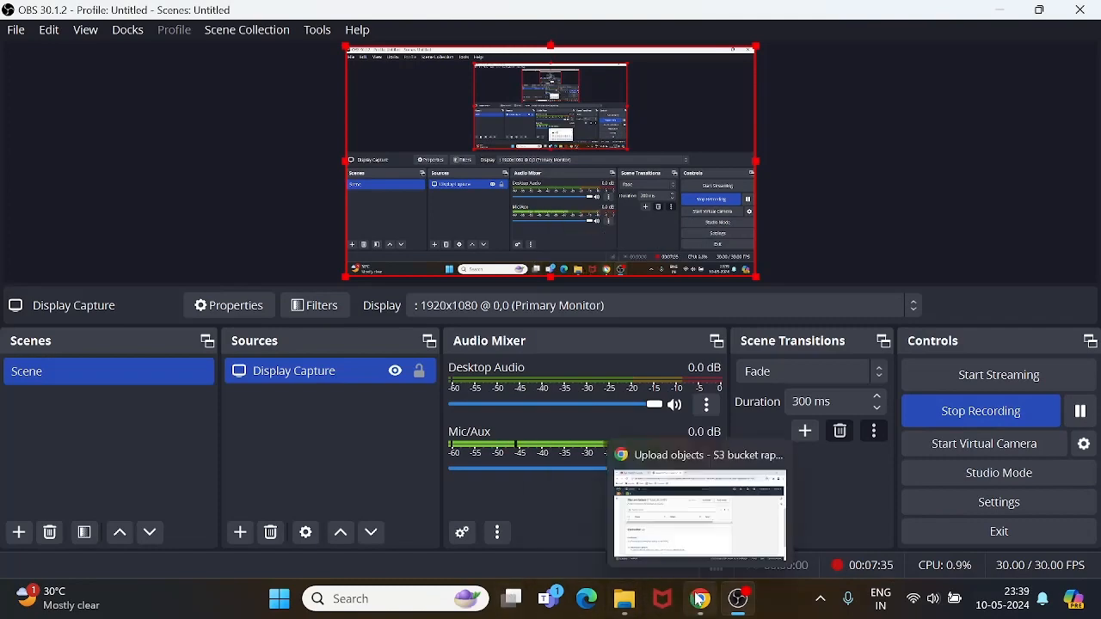
pyautogui.click(698, 599)
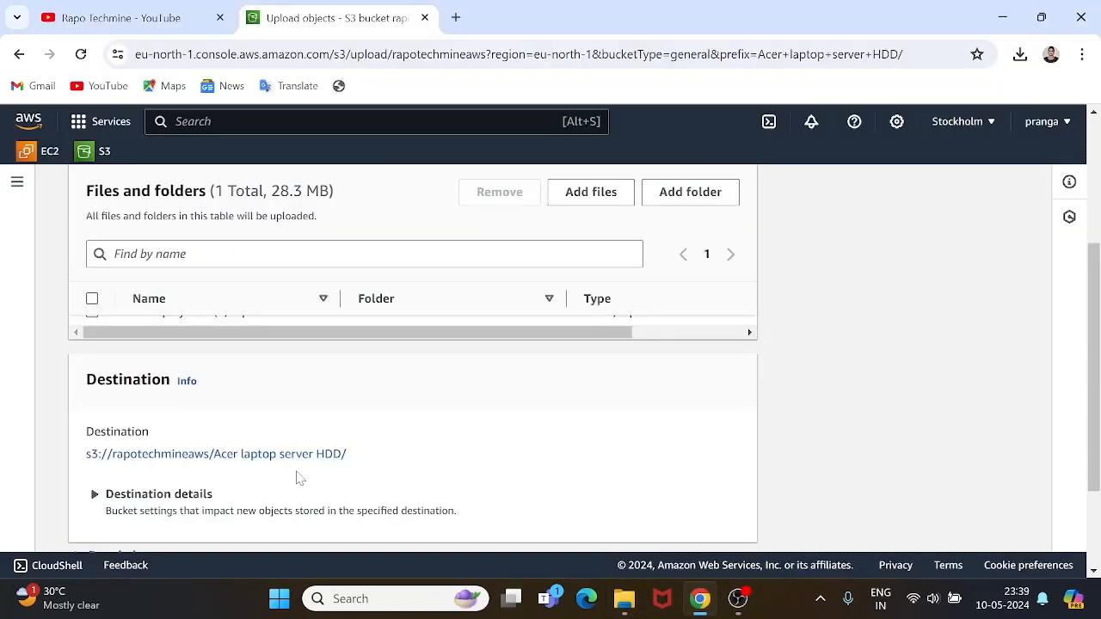
pyautogui.scroll(-2, 296, 479)
pyautogui.scroll(4, 296, 478)
pyautogui.scroll(-1, 296, 478)
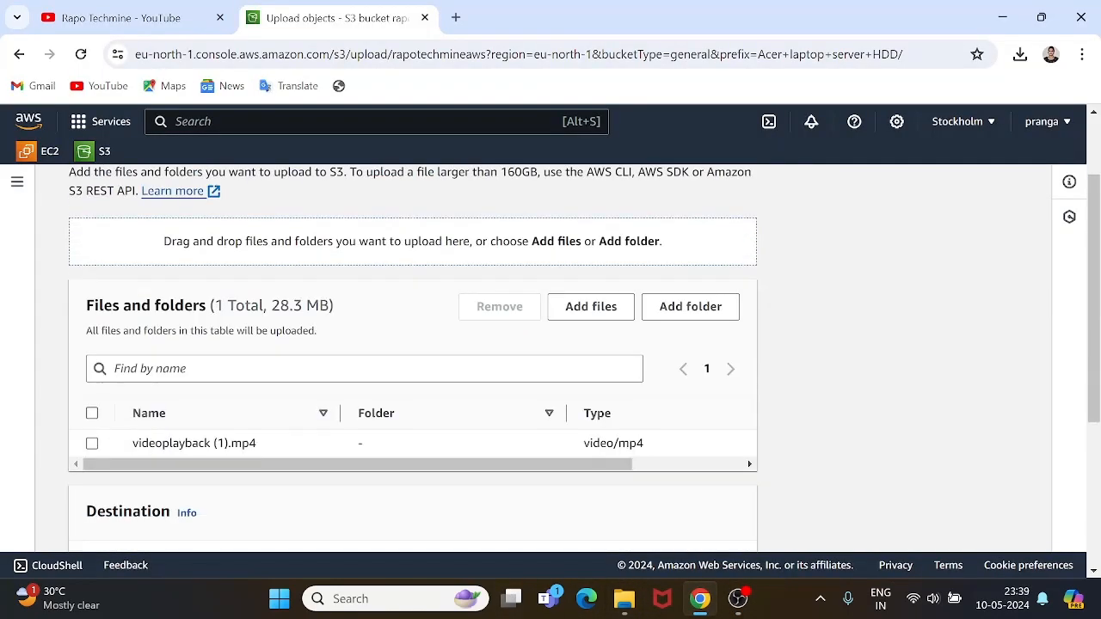
pyautogui.scroll(-3, 443, 421)
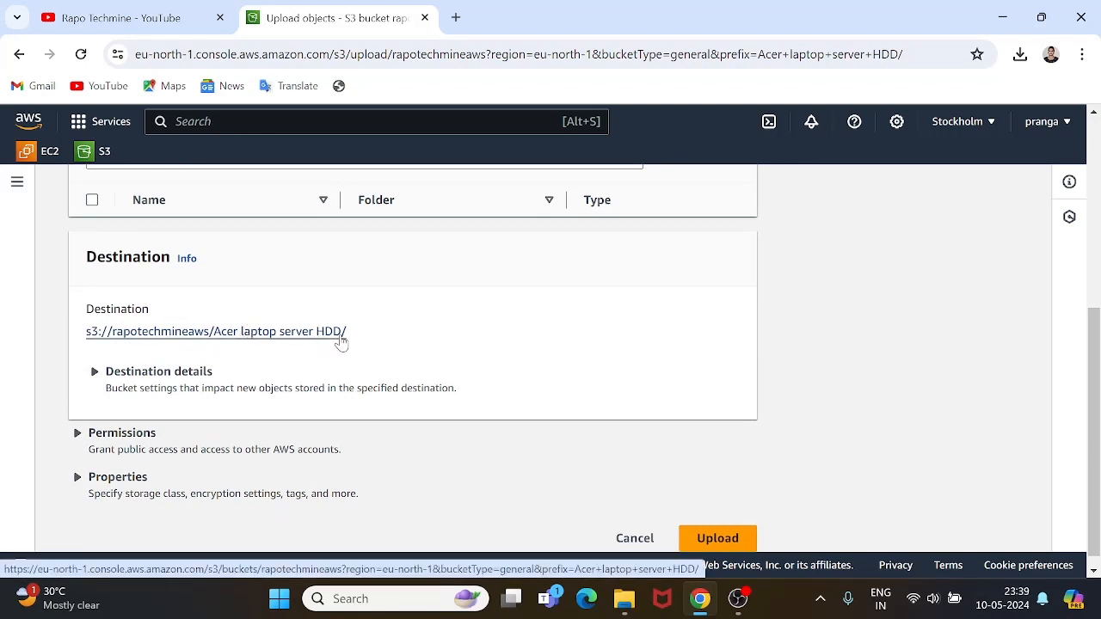
# Upload the 28.3 MB videoplayback (1).mp4 and view its object details with S3 URI and ARN.
pyautogui.click(724, 540)
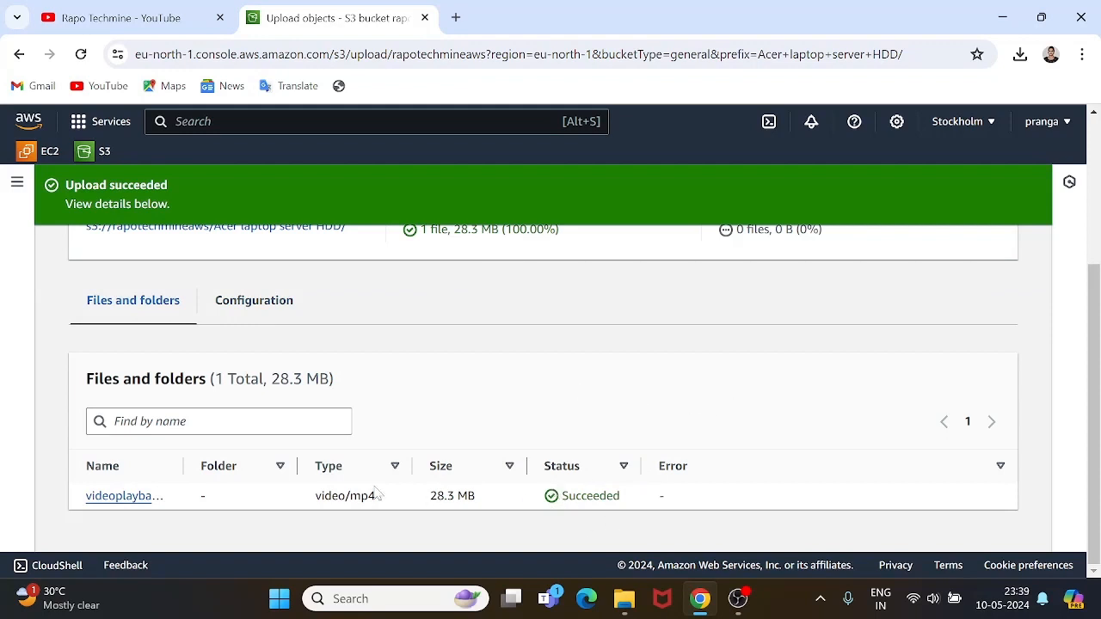
pyautogui.click(125, 496)
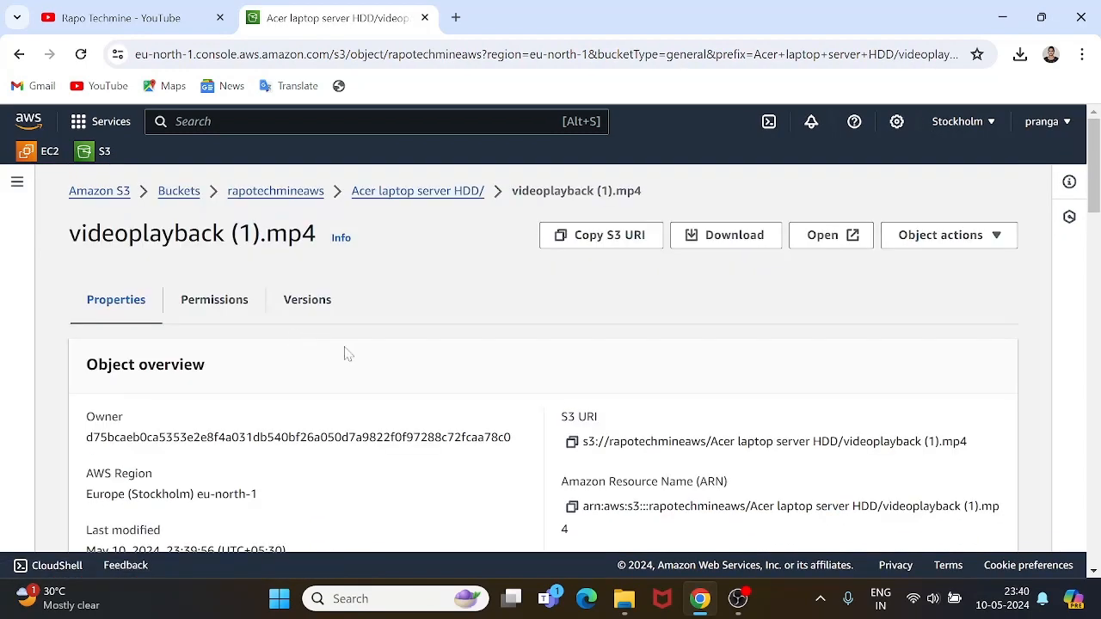
pyautogui.scroll(-2, 347, 352)
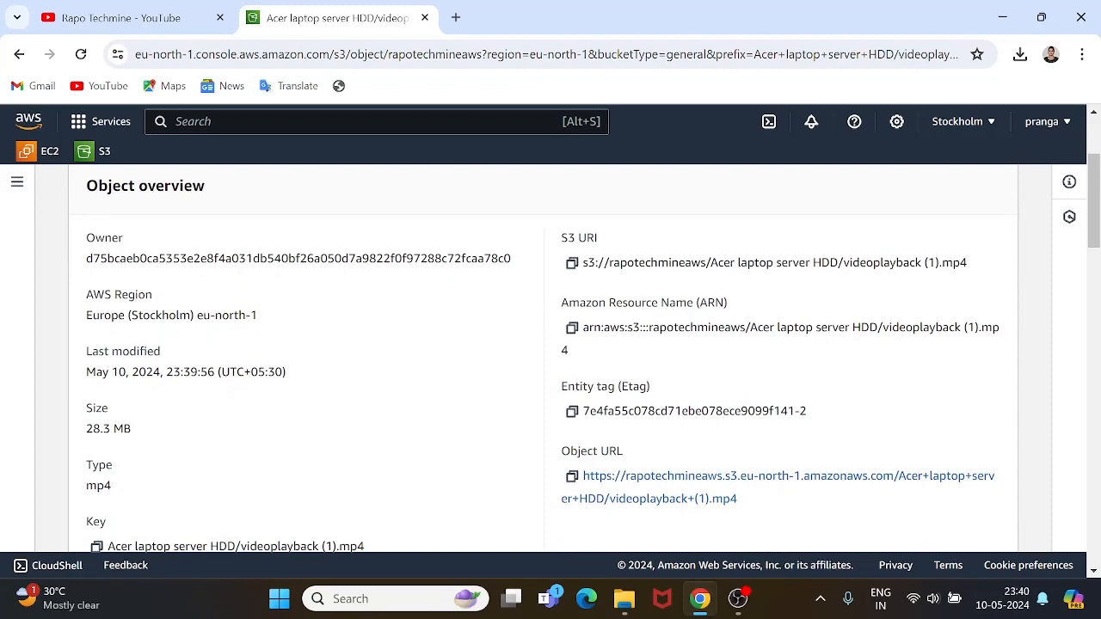
pyautogui.scroll(-1, 370, 319)
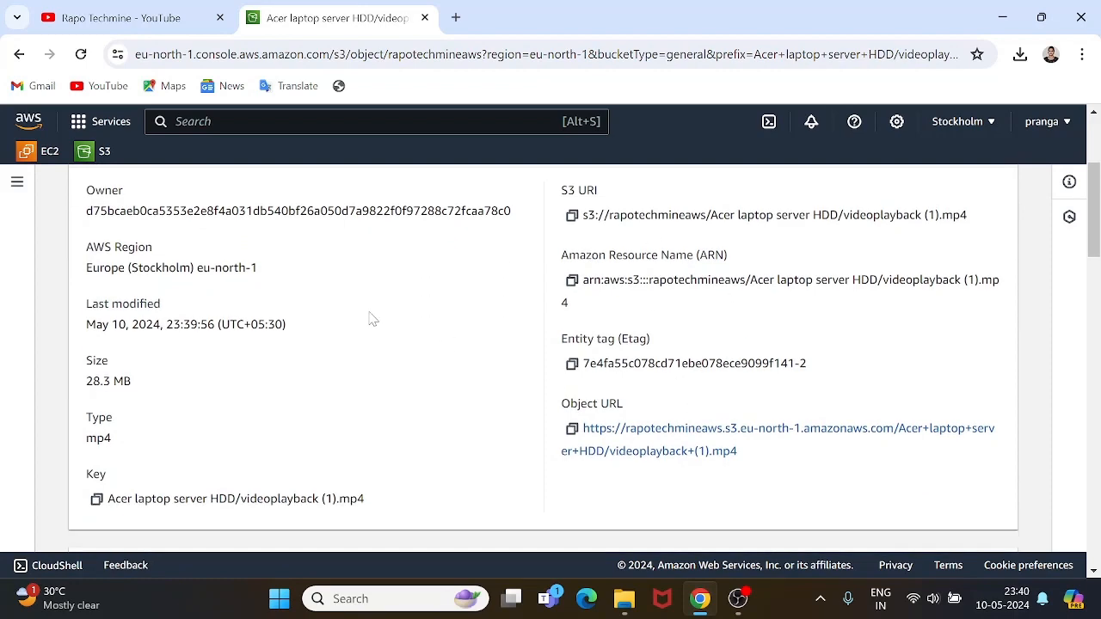
pyautogui.scroll(-2, 370, 319)
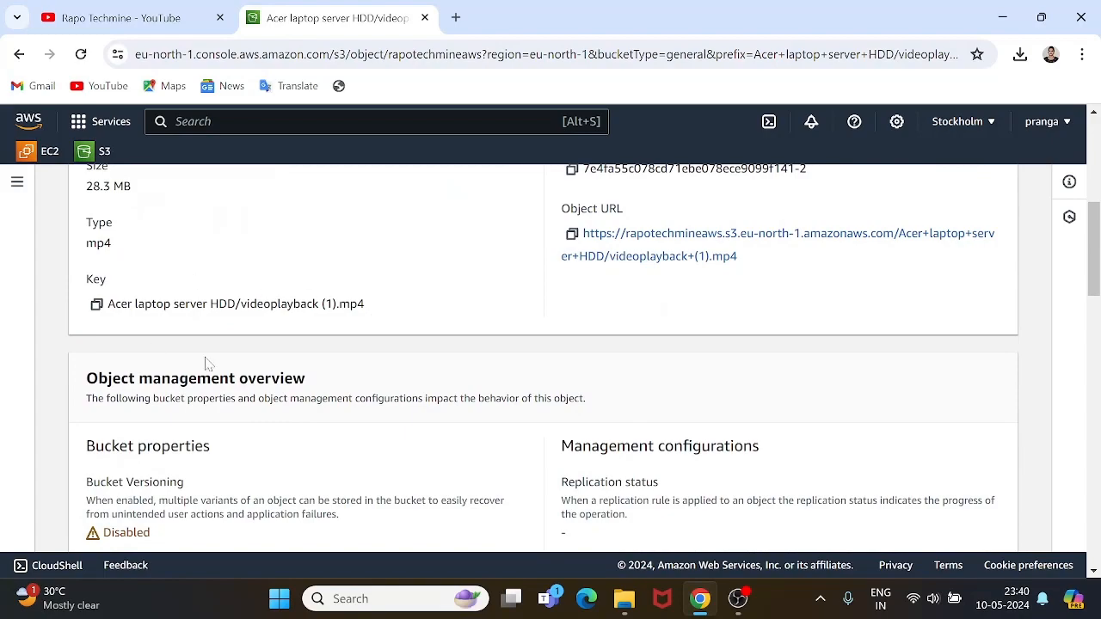
pyautogui.scroll(-3, 224, 364)
pyautogui.scroll(1, 224, 363)
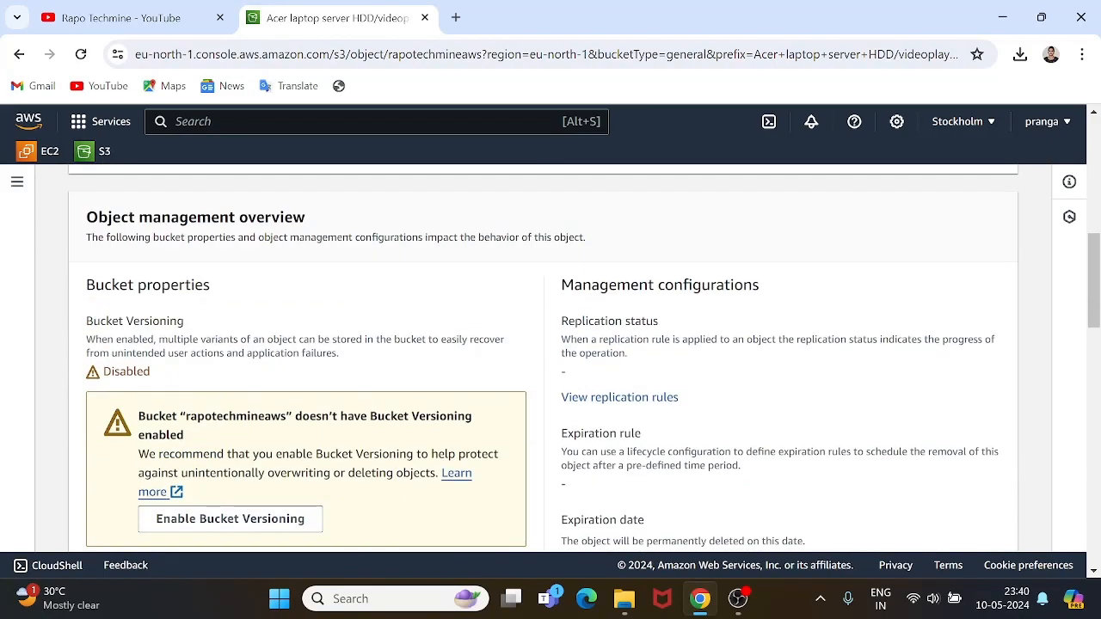
pyautogui.scroll(3, 180, 312)
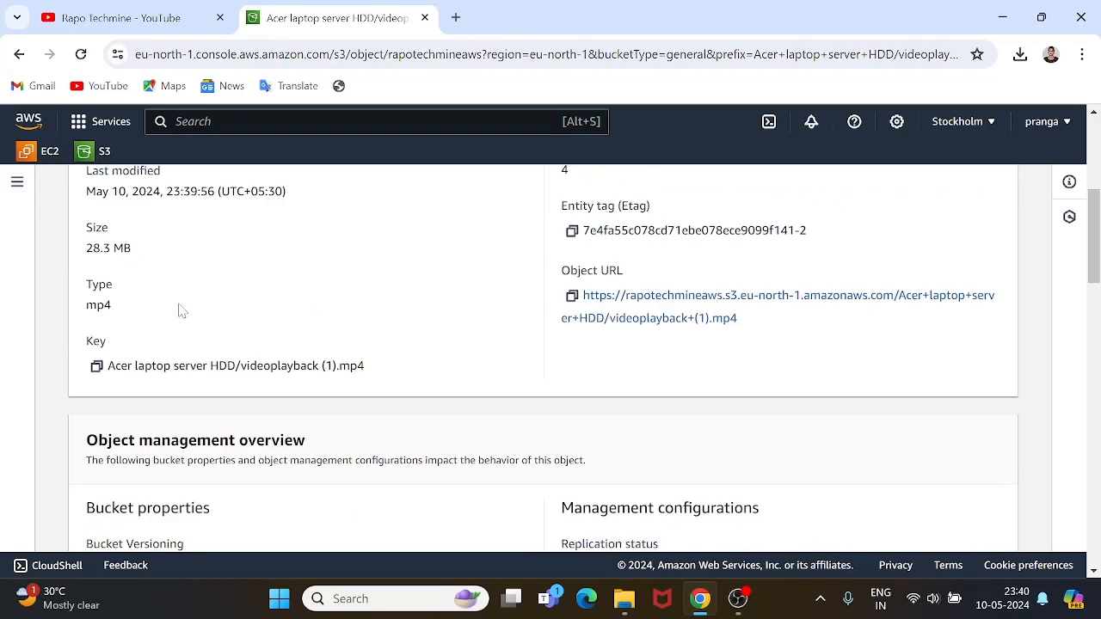
pyautogui.scroll(4, 179, 312)
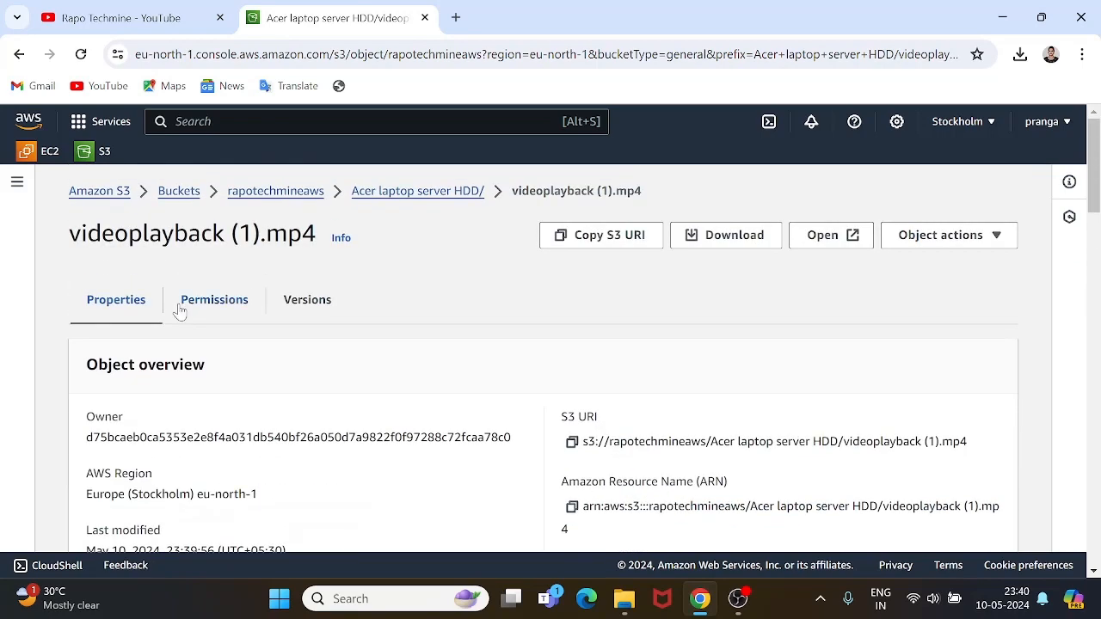
pyautogui.scroll(-1, 275, 421)
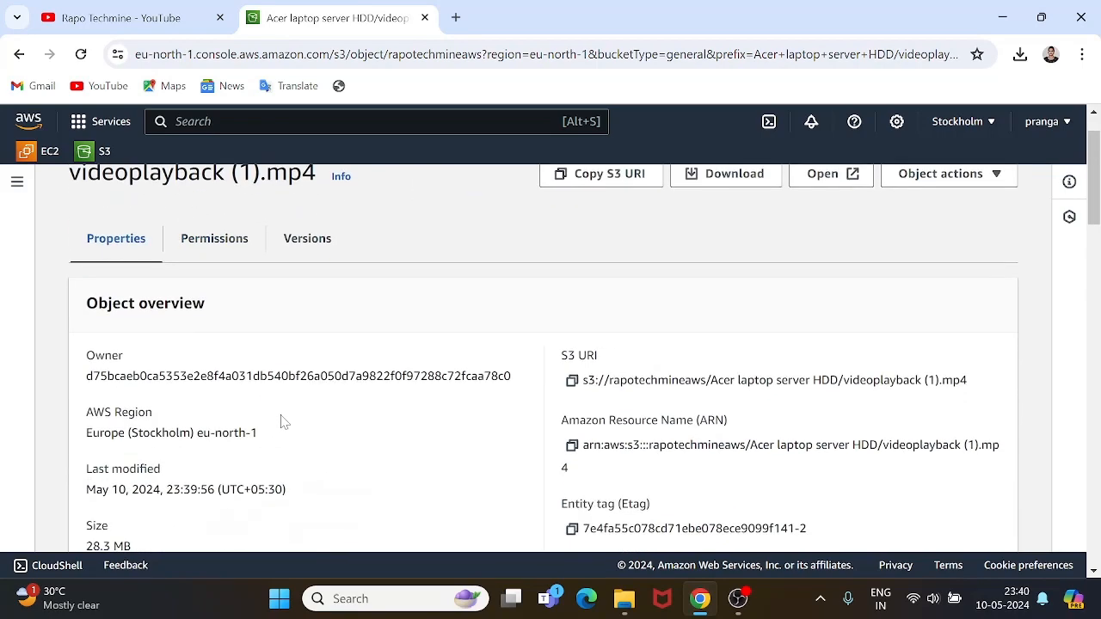
# Check the Object Ownership notice on the video's Permissions tab, then return to the Acer laptop server HDD folder.
pyautogui.click(220, 245)
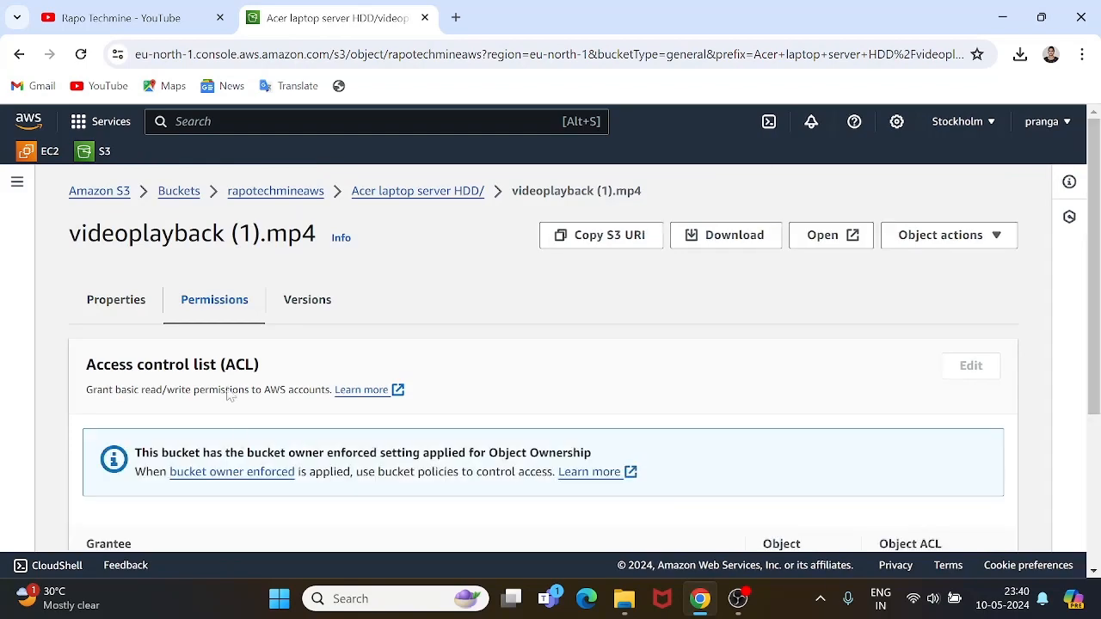
pyautogui.scroll(-3, 387, 425)
pyautogui.scroll(3, 385, 425)
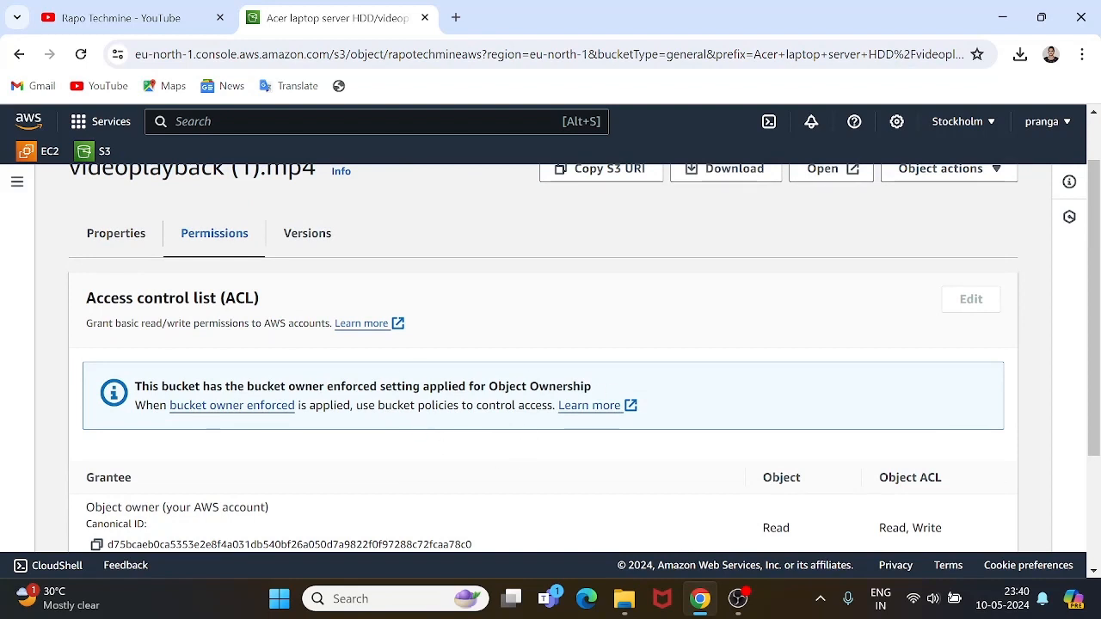
pyautogui.tripleClick(400, 387)
pyautogui.scroll(1, 401, 387)
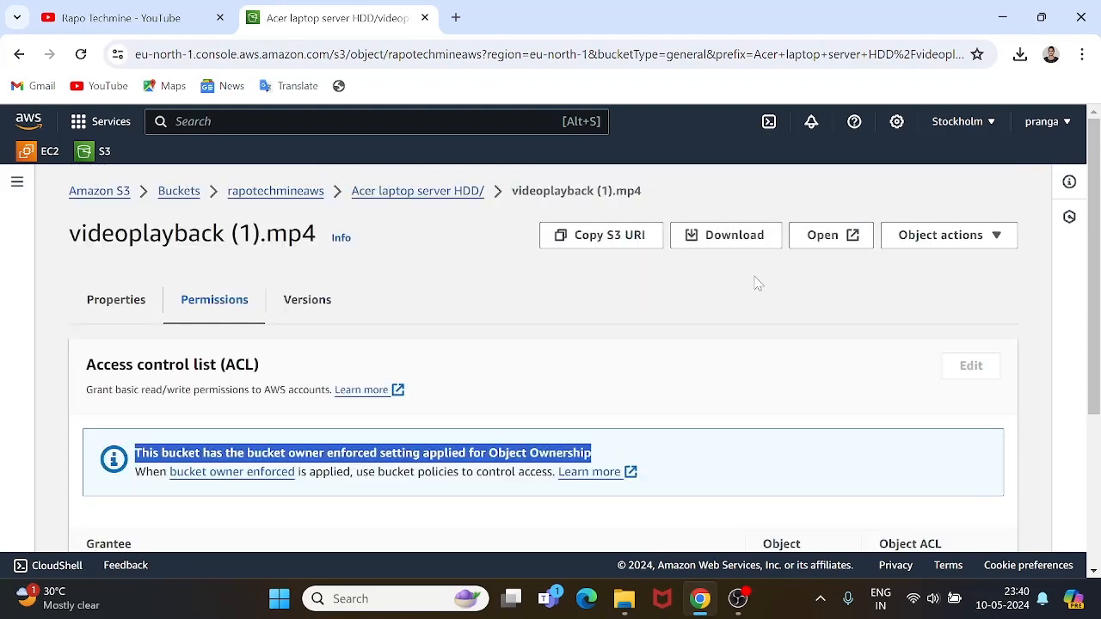
pyautogui.click(404, 194)
pyautogui.scroll(-1, 329, 400)
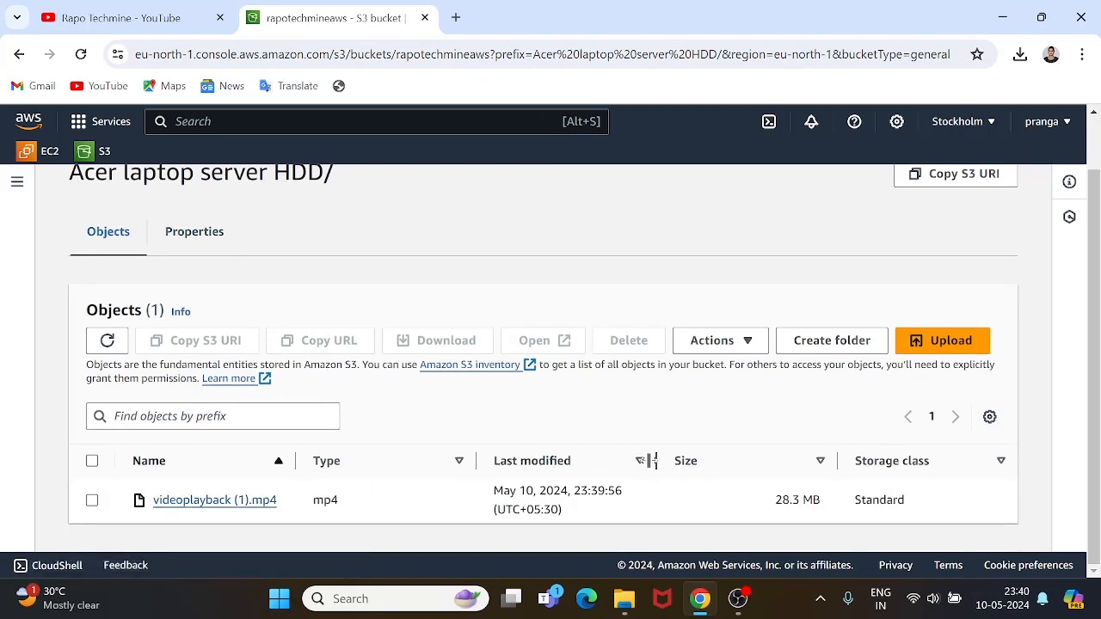
# Select videoplayback (1).mp4 and bring up its Delete objects confirmation page.
pyautogui.click(92, 500)
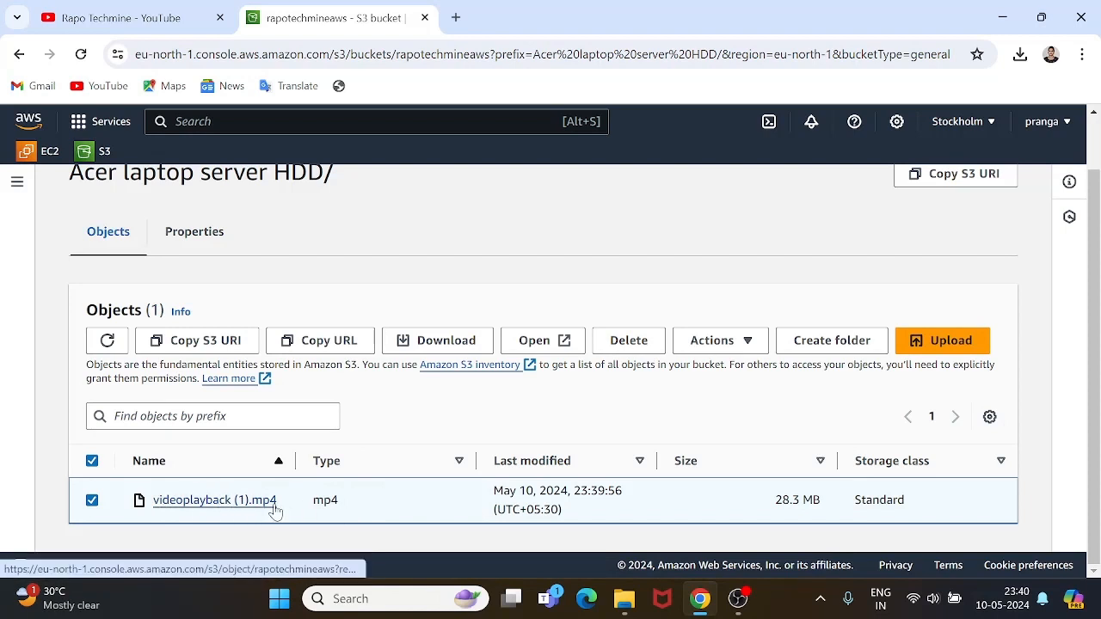
pyautogui.click(629, 341)
pyautogui.scroll(-3, 322, 342)
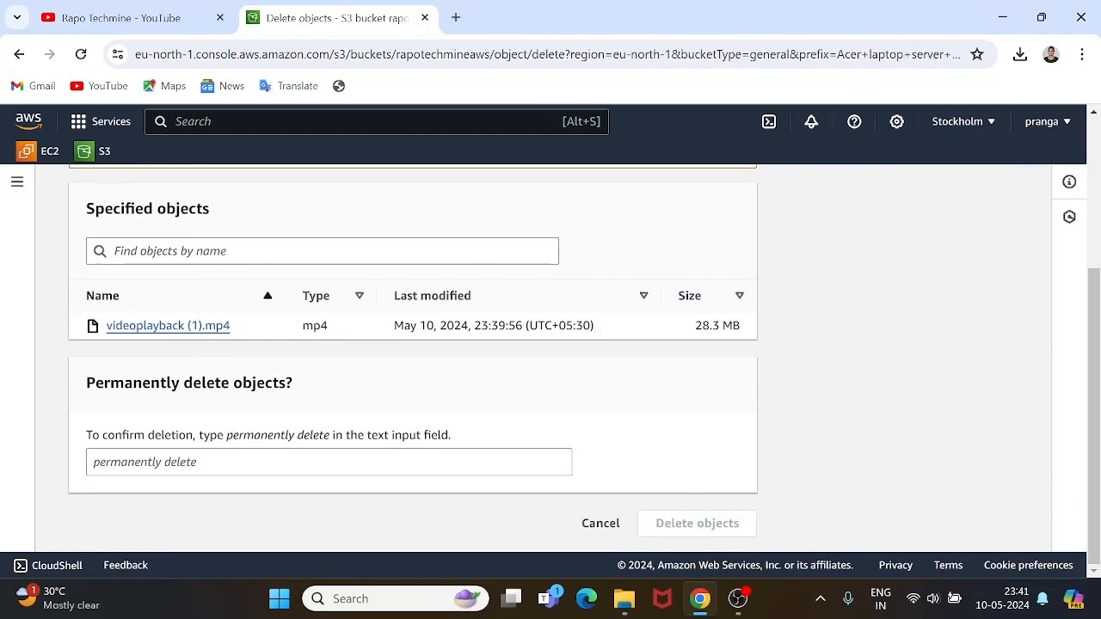
# Confirm with 'permanently delete' to remove videoplayback (1).mp4 (28.3 MB) and review the status summary.
pyautogui.click(328, 462)
pyautogui.write('permane')
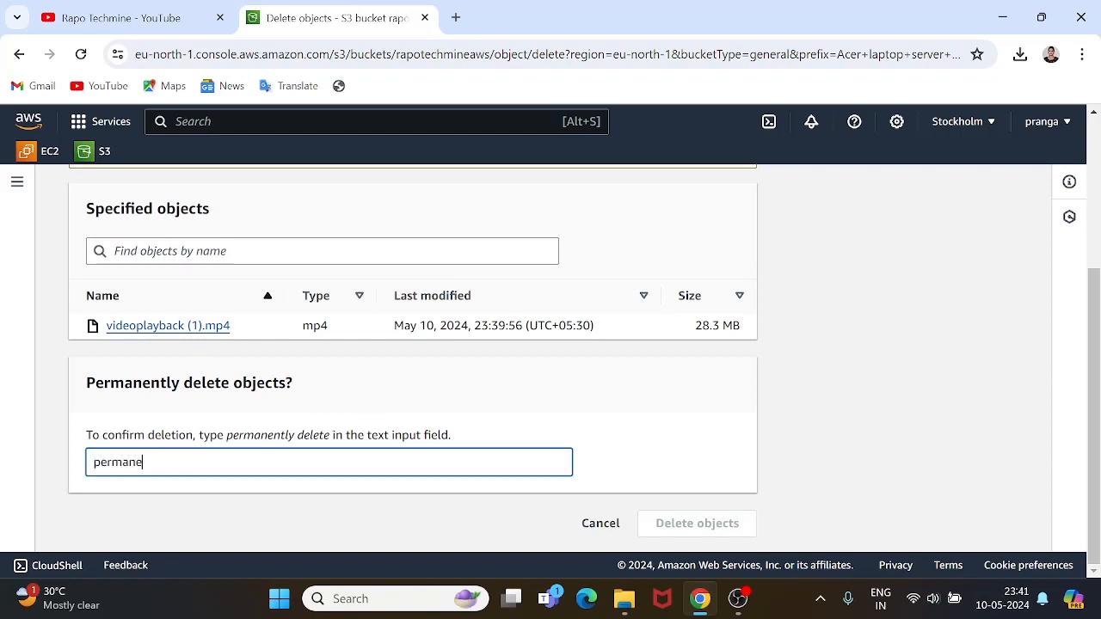
pyautogui.write('ntly delete')
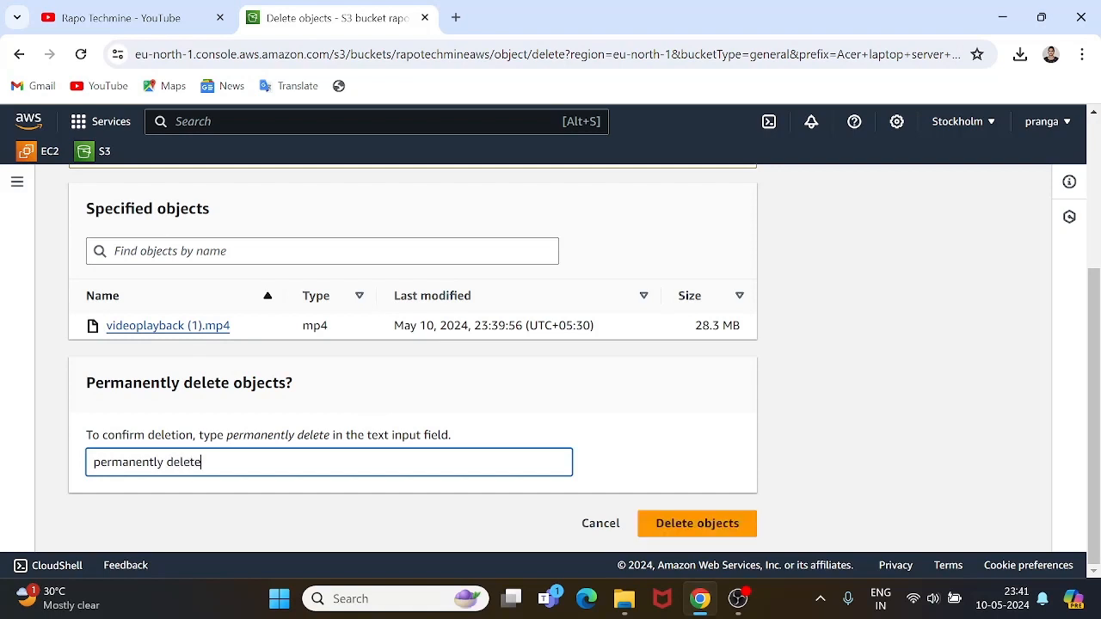
pyautogui.click(695, 524)
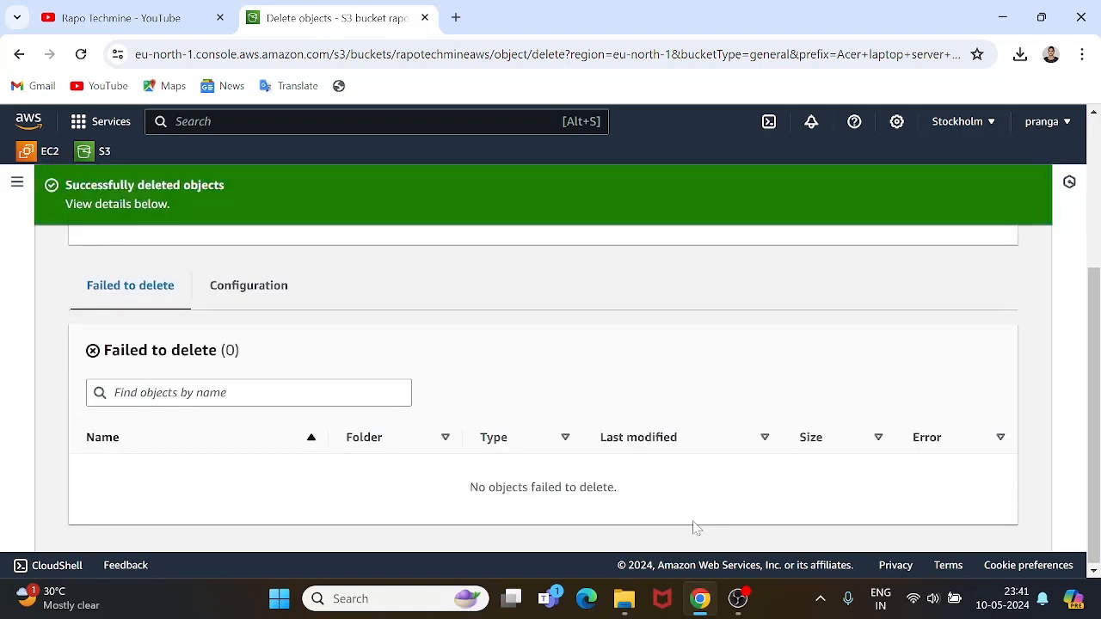
pyautogui.scroll(1, 274, 380)
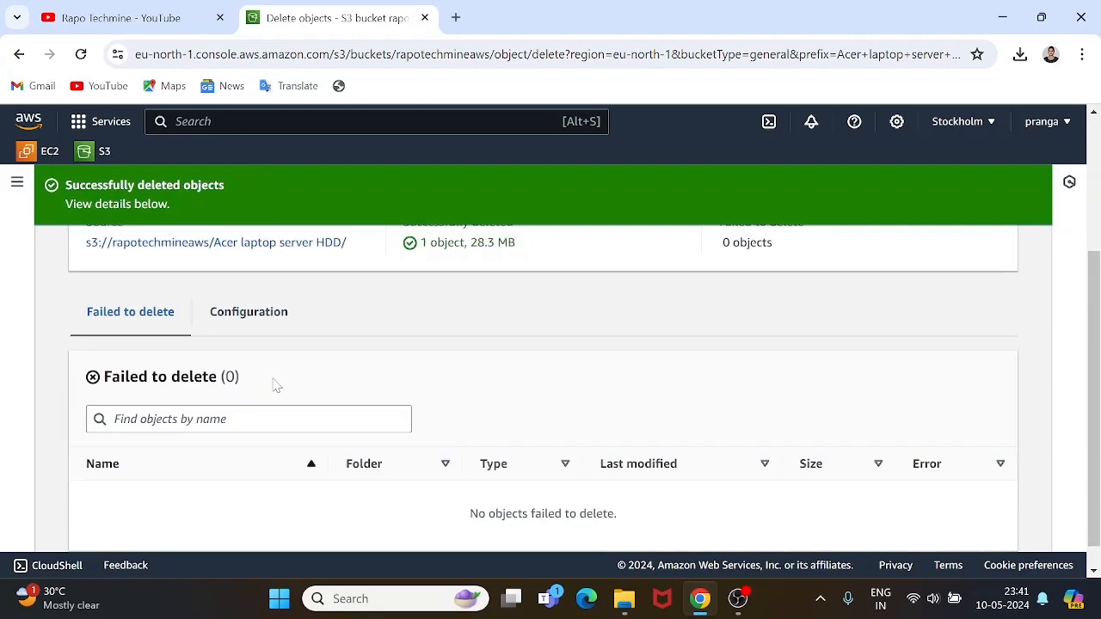
pyautogui.scroll(-1, 274, 380)
pyautogui.scroll(2, 274, 380)
pyautogui.scroll(-2, 273, 380)
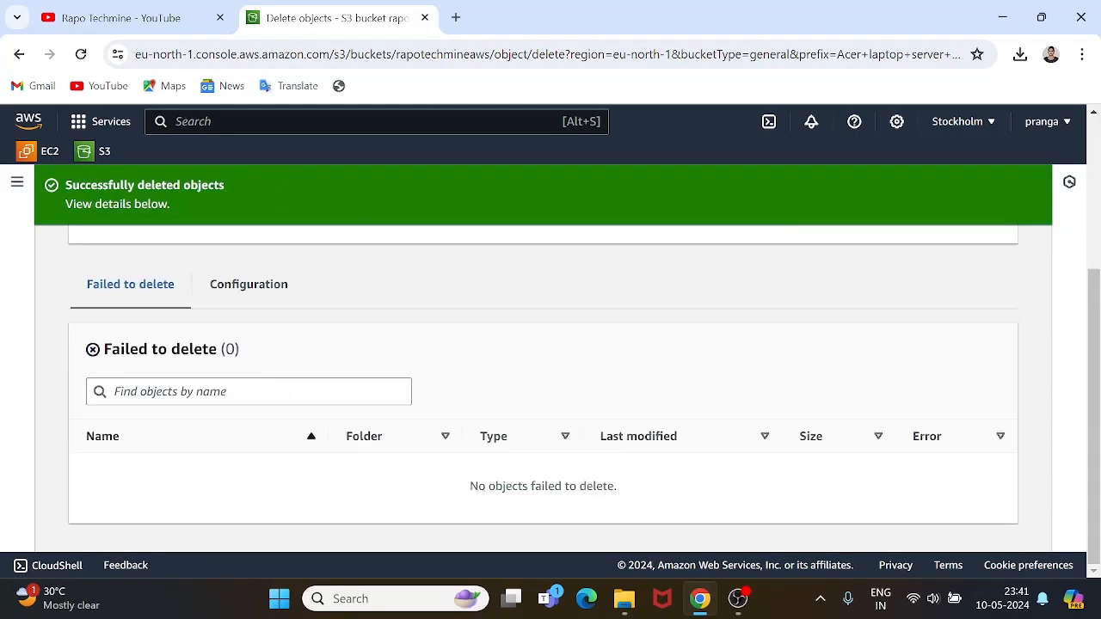
pyautogui.scroll(3, 542, 387)
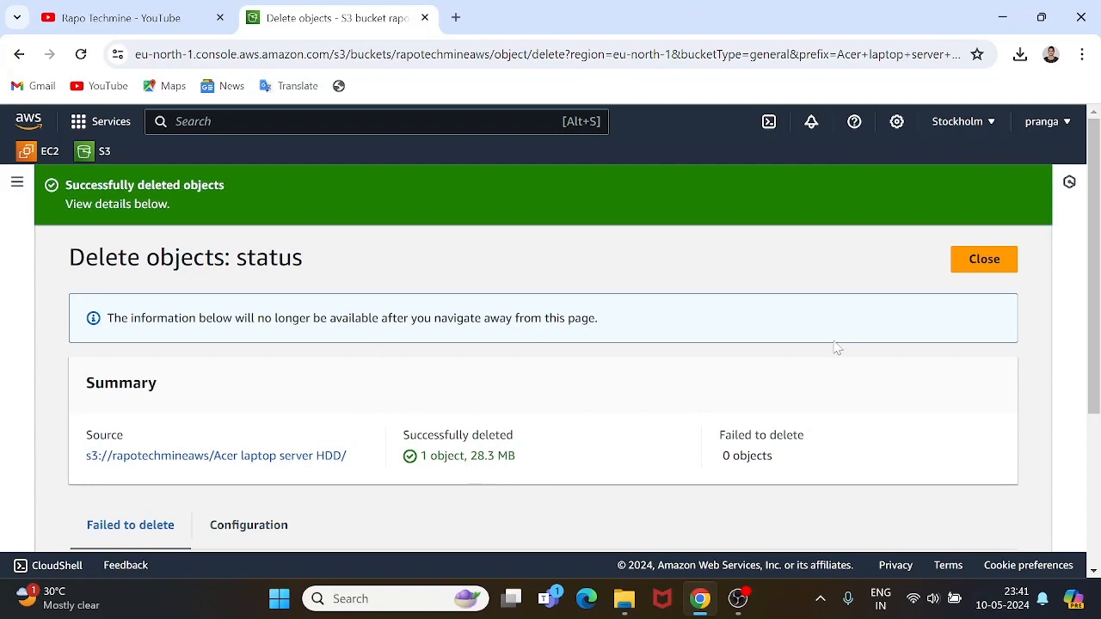
# Close the deletion status to see the Acer laptop server HDD folder with 0 objects.
pyautogui.click(983, 260)
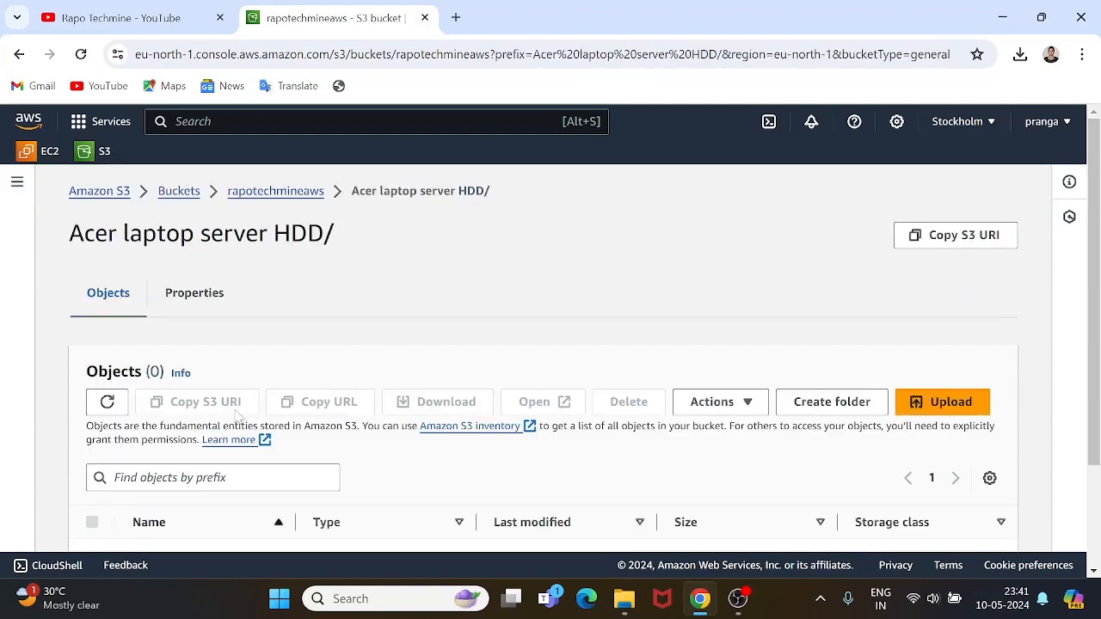
pyautogui.scroll(-2, 235, 418)
pyautogui.scroll(2, 238, 416)
pyautogui.scroll(-2, 277, 443)
pyautogui.scroll(2, 276, 442)
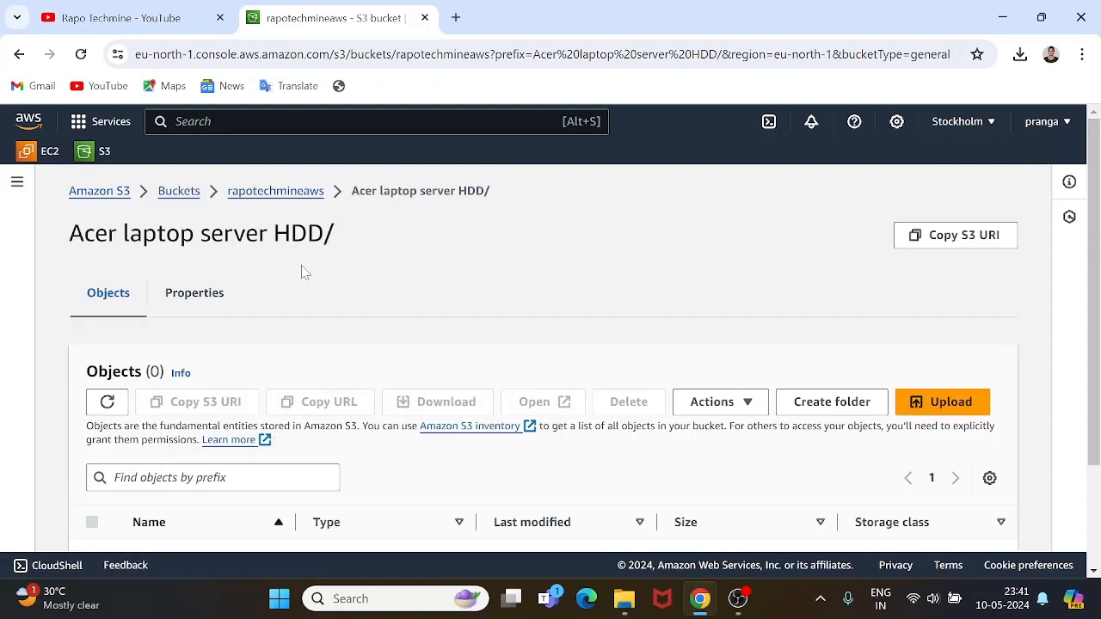
# Return to the rapotechmineaws bucket and select all three folders for deletion.
pyautogui.click(238, 193)
pyautogui.scroll(-1, 282, 346)
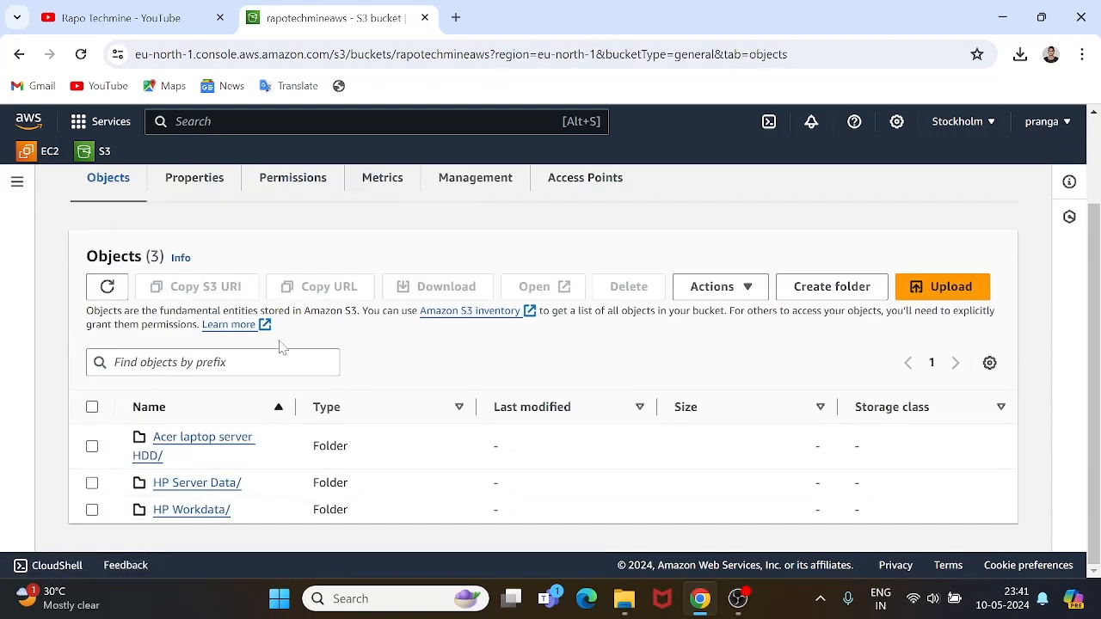
pyautogui.click(92, 408)
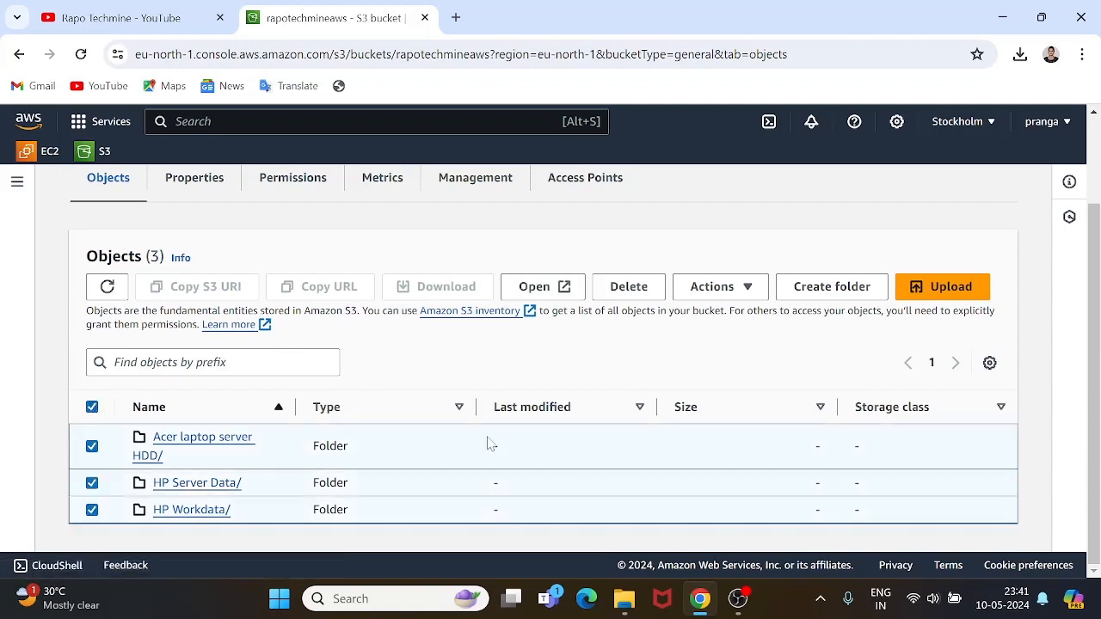
pyautogui.click(640, 292)
# Confirm with 'permanently delete' to remove the three folders, then go to the Buckets list.
pyautogui.scroll(-3, 369, 318)
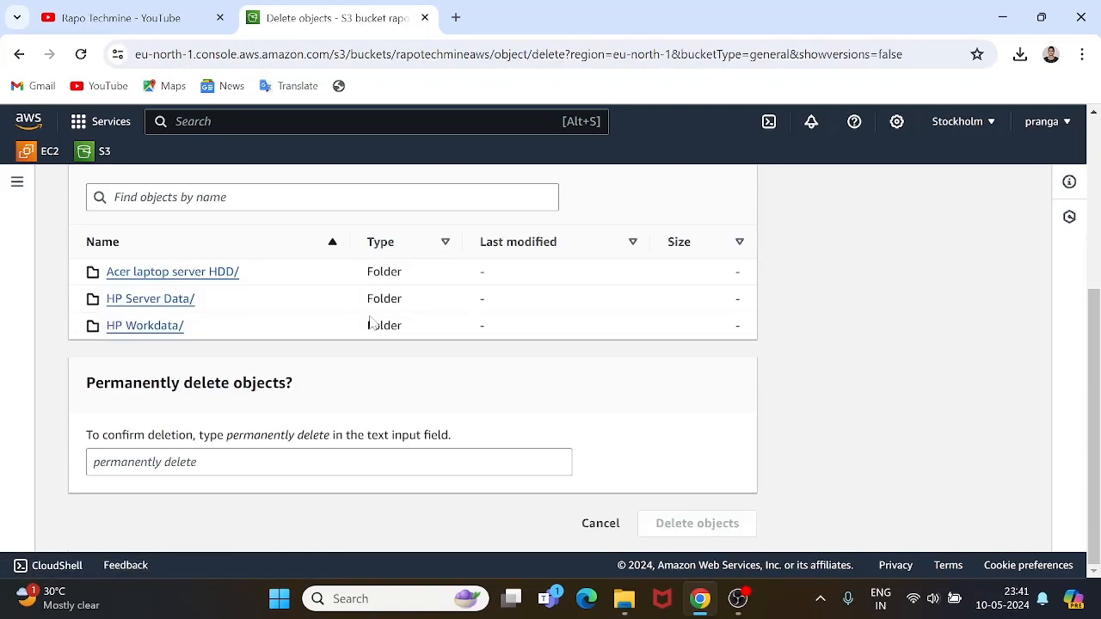
pyautogui.click(292, 462)
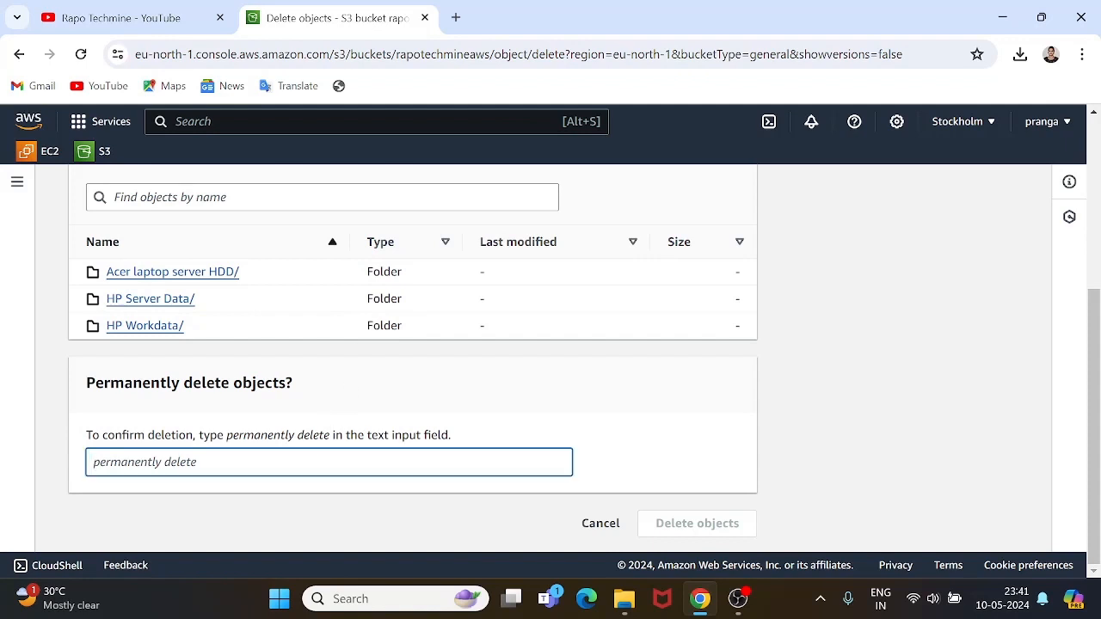
pyautogui.write('permanentl')
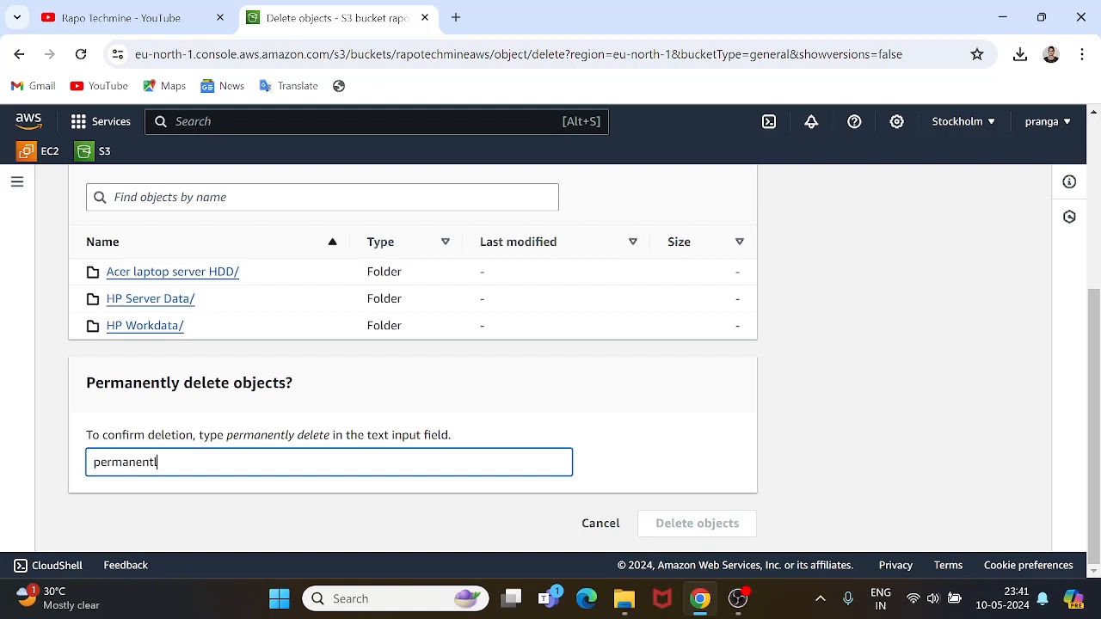
pyautogui.write('y delete')
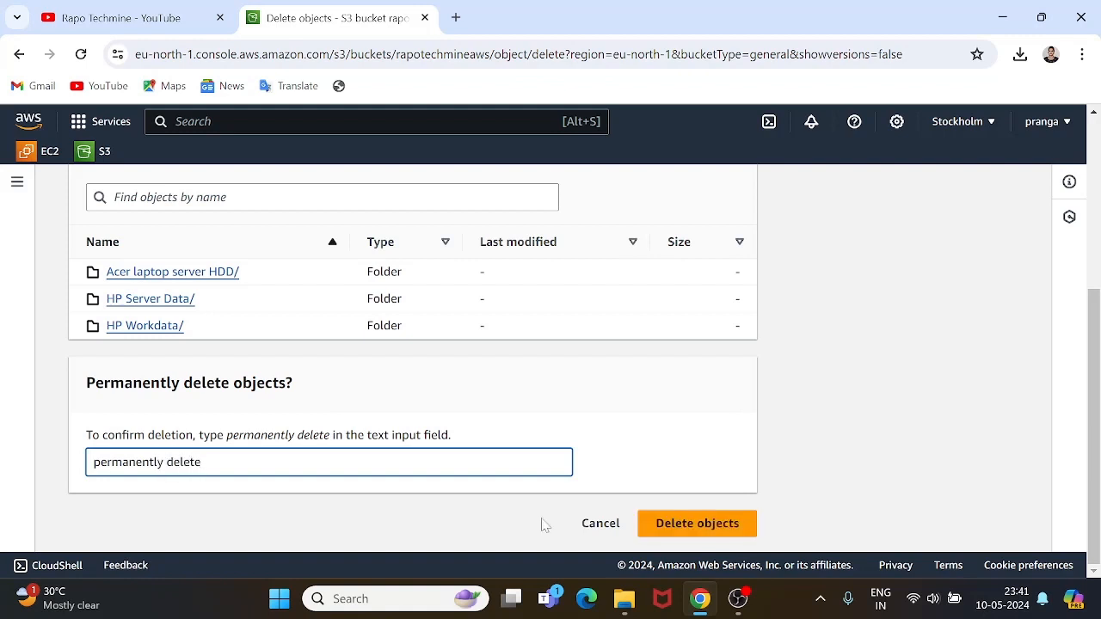
pyautogui.click(730, 523)
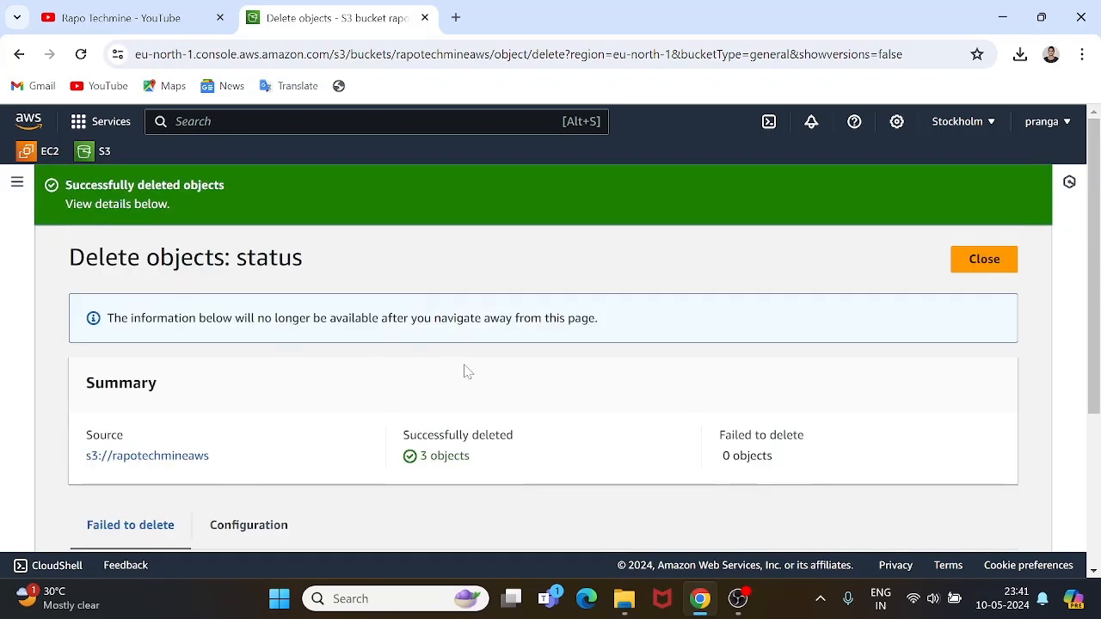
pyautogui.scroll(-2, 464, 371)
pyautogui.click(99, 158)
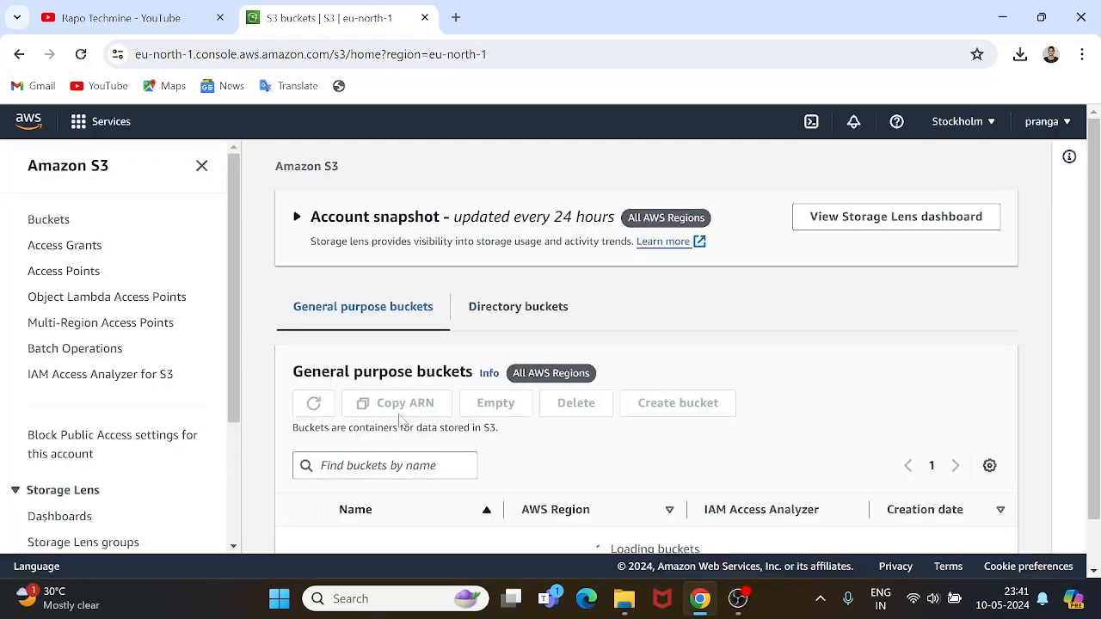
# Select the rapotechmineaws bucket and start deleting it.
pyautogui.scroll(-1, 398, 415)
pyautogui.scroll(-1, 322, 472)
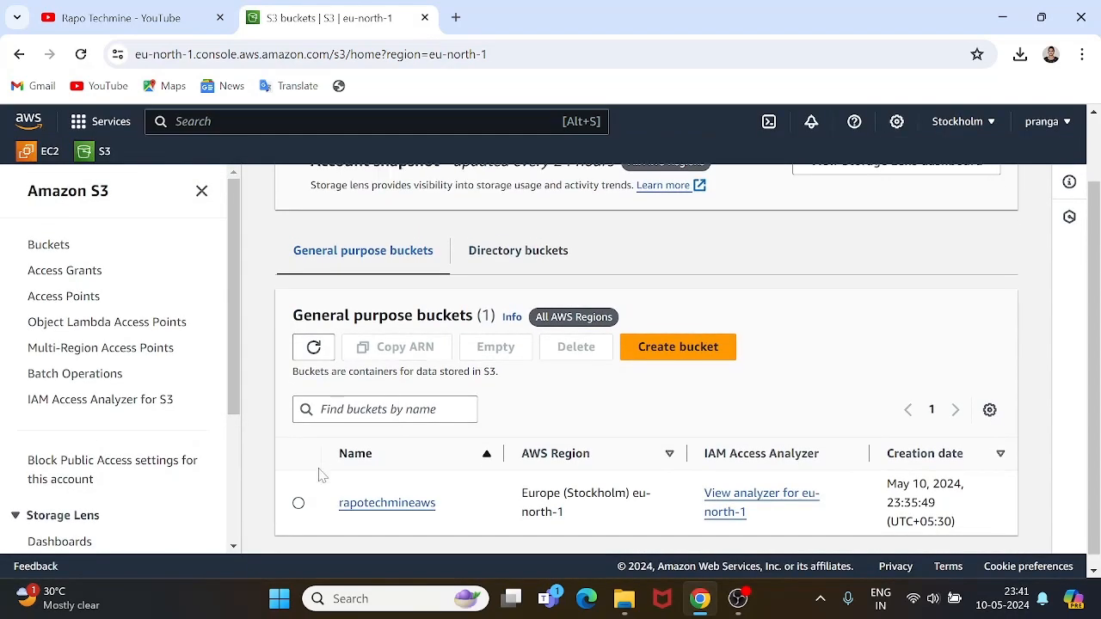
pyautogui.click(298, 491)
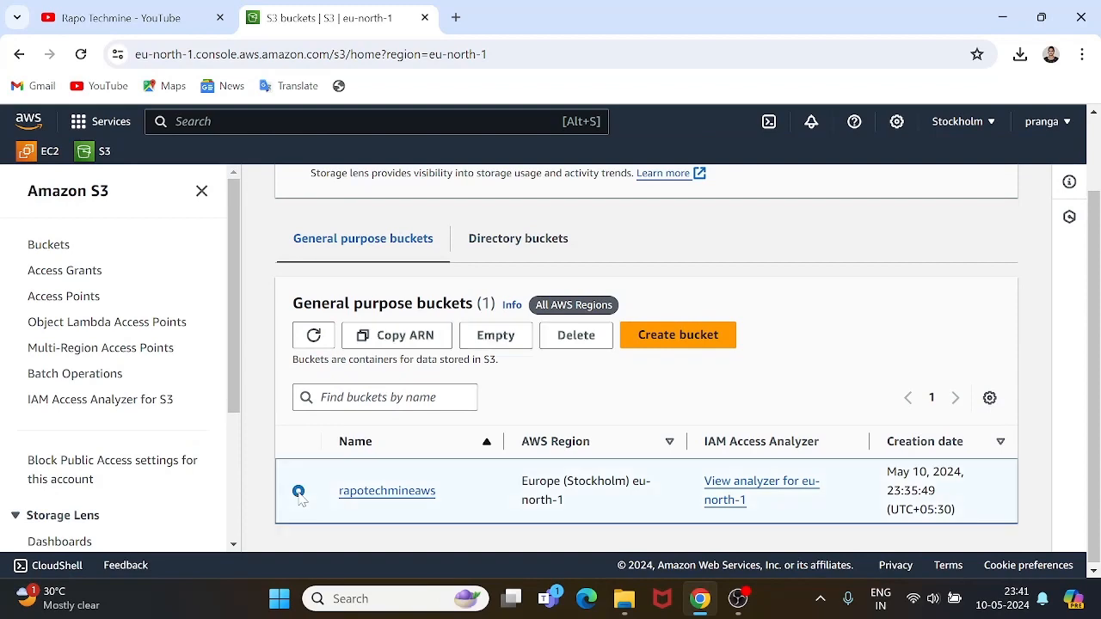
pyautogui.click(575, 338)
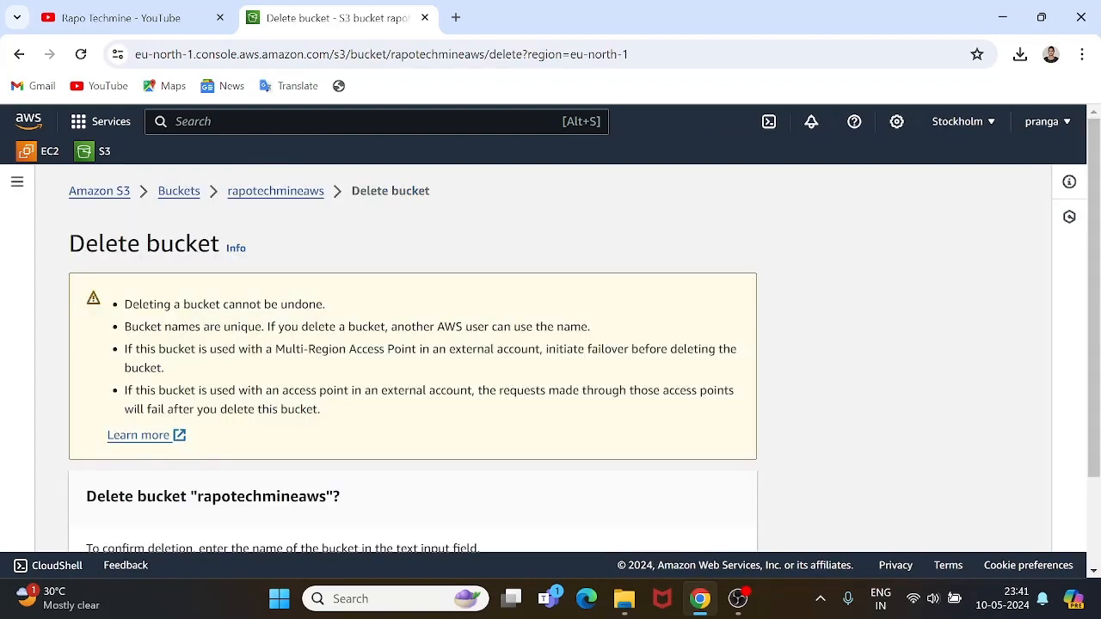
# Enter the bucket name rapotechmineaws in the confirmation field to confirm deletion.
pyautogui.scroll(-2, 289, 418)
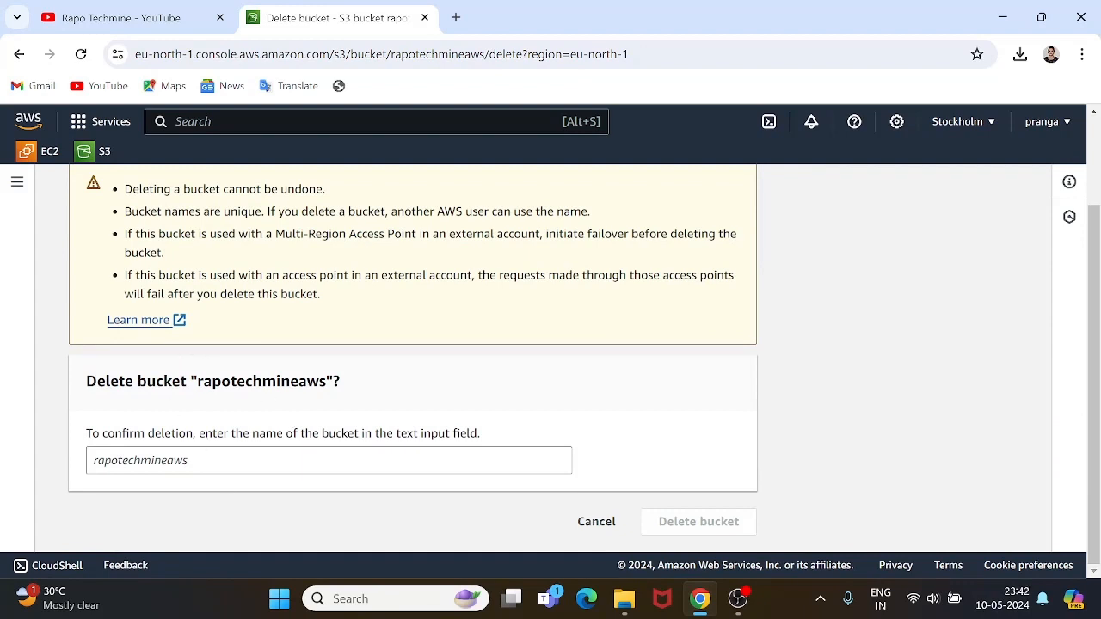
pyautogui.click(232, 461)
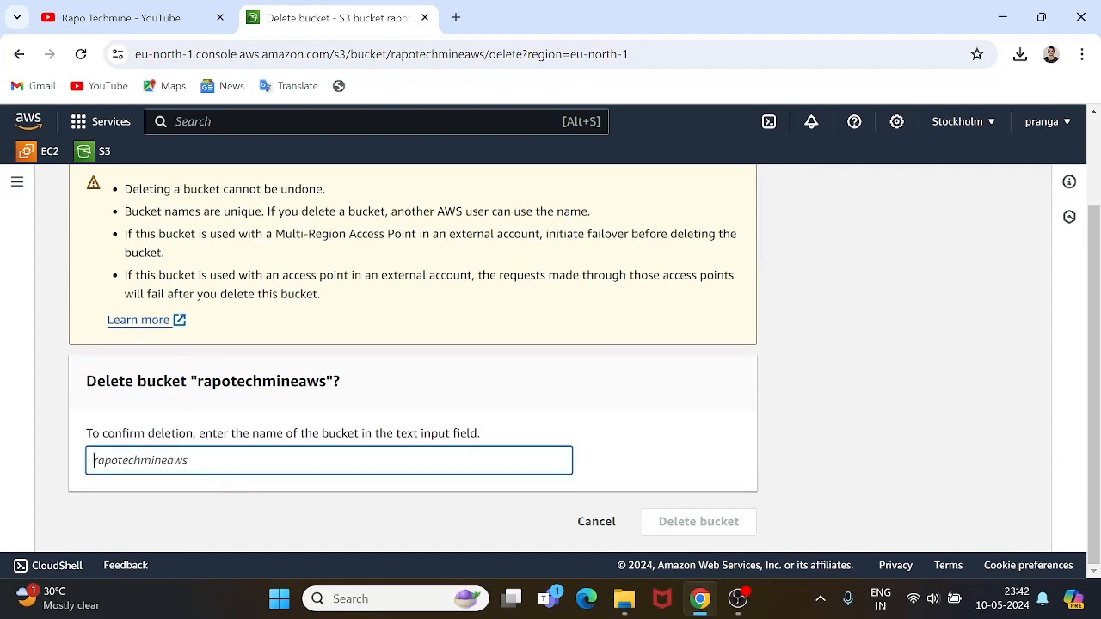
pyautogui.write('ra')
pyautogui.press('BackSpace')
pyautogui.press('BackSpace')
pyautogui.press('BackSpace')
pyautogui.press('BackSpace')
pyautogui.press('BackSpace')
pyautogui.press('BackSpace')
pyautogui.write('ra')
pyautogui.write('potechmineaws')
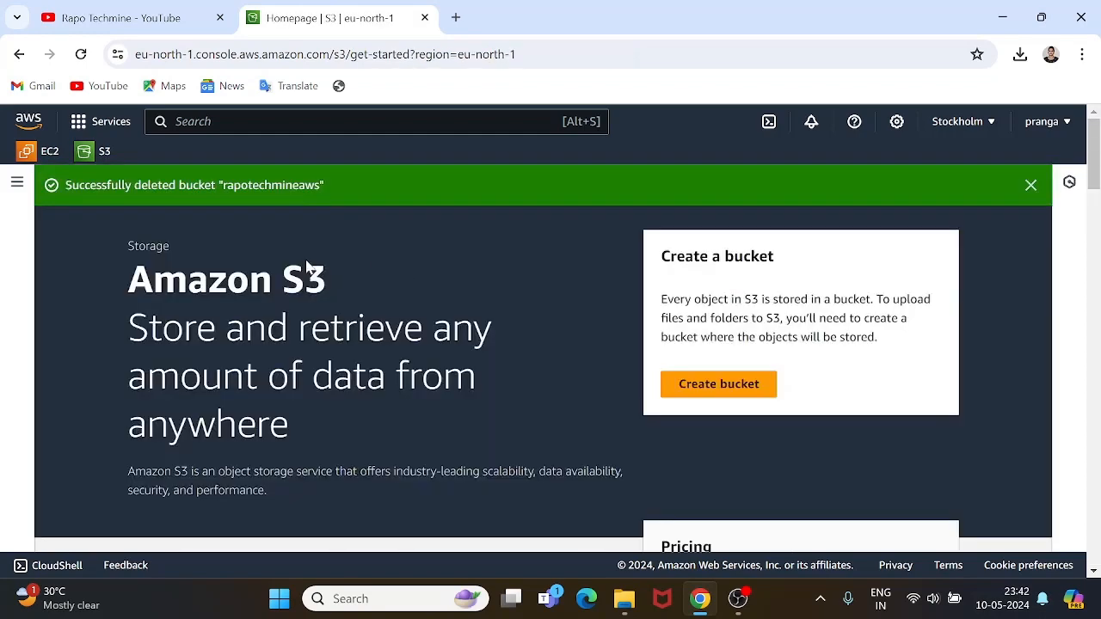
# Dismiss the deletion banner, sign out of the AWS account, and switch to OBS Studio.
pyautogui.scroll(-2, 559, 409)
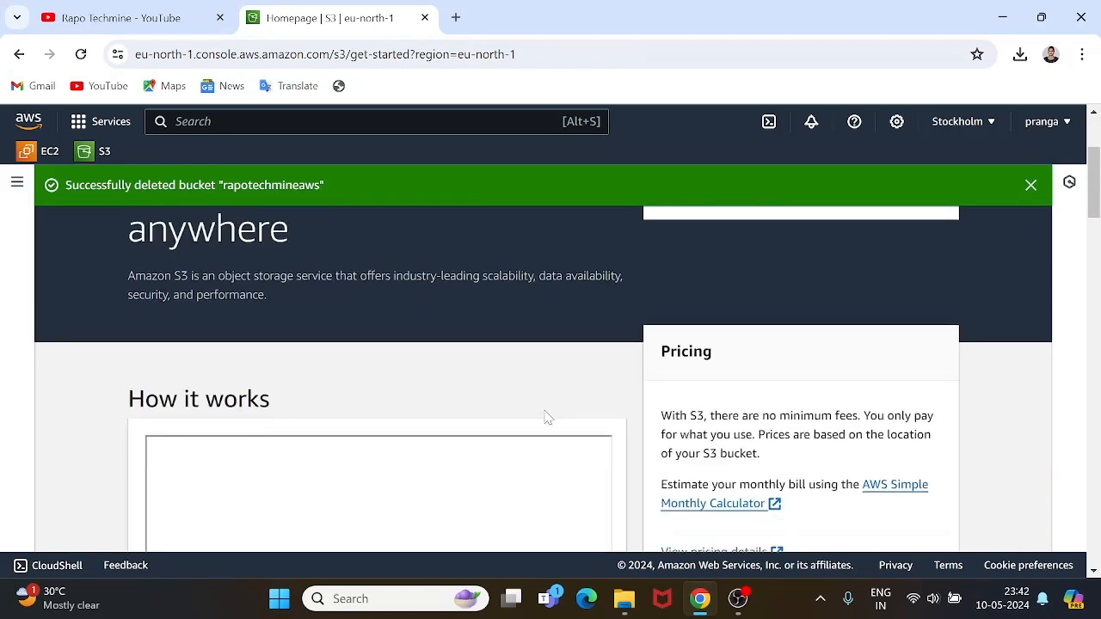
pyautogui.scroll(2, 545, 417)
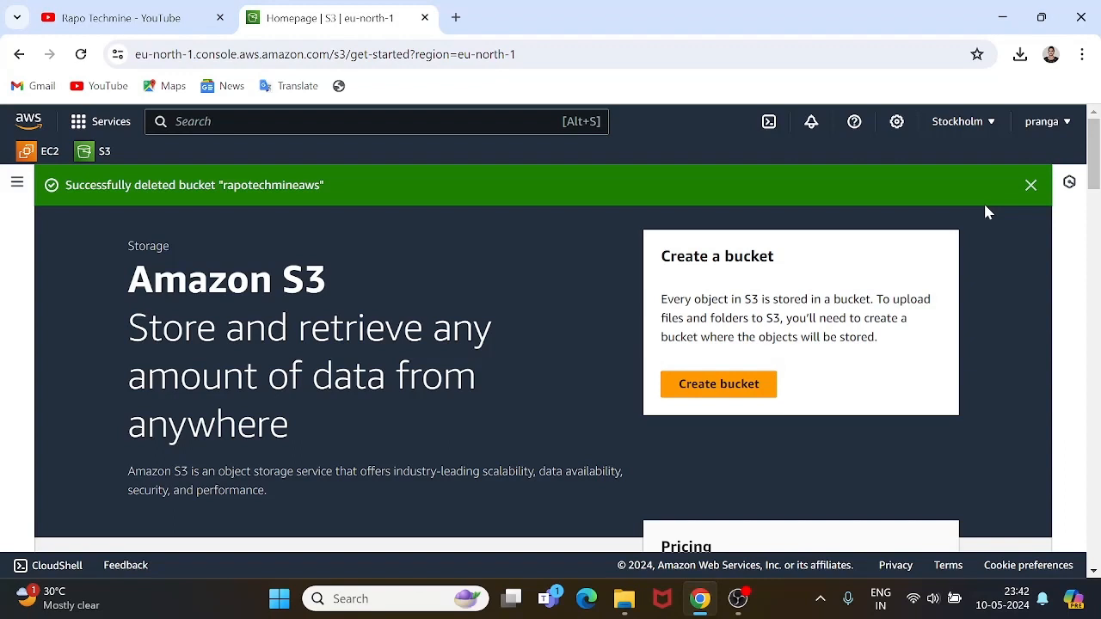
pyautogui.click(1031, 186)
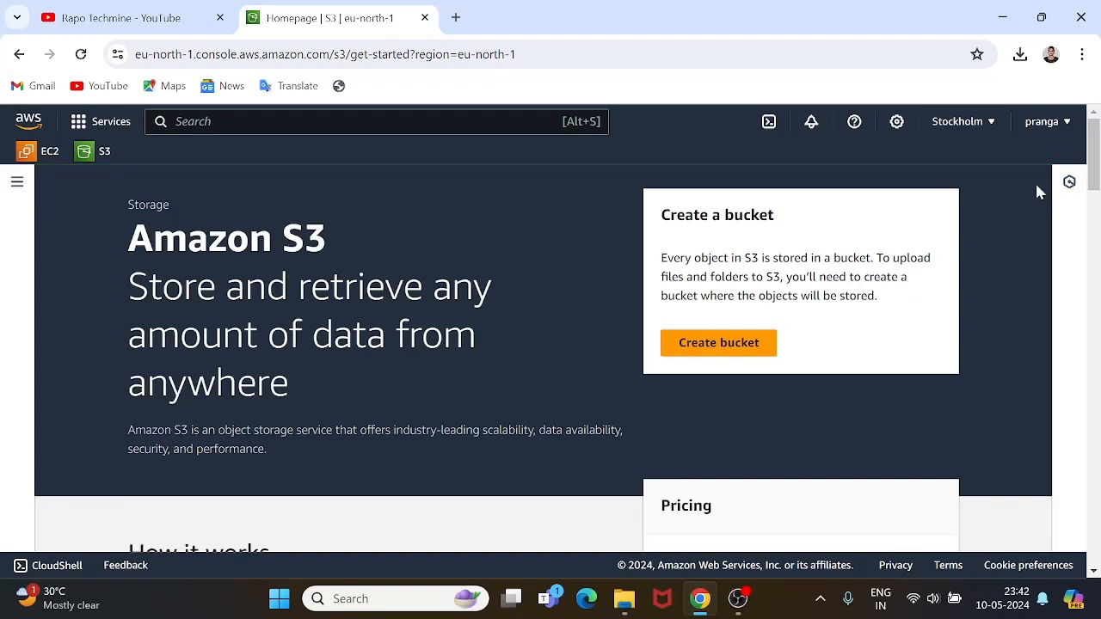
pyautogui.click(1044, 121)
pyautogui.click(1026, 395)
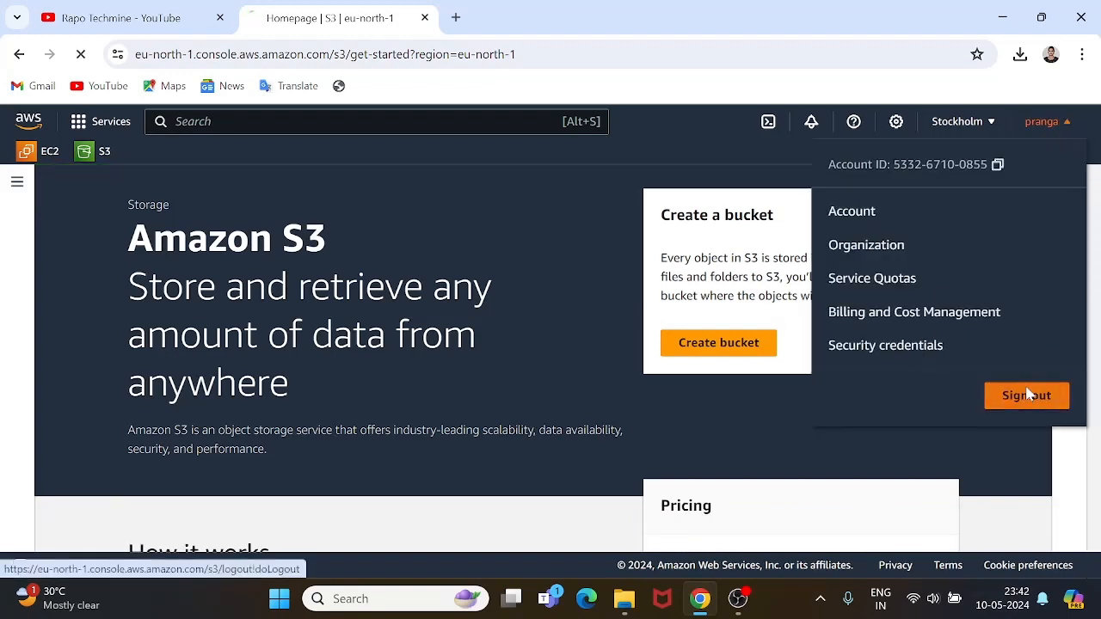
pyautogui.click(737, 607)
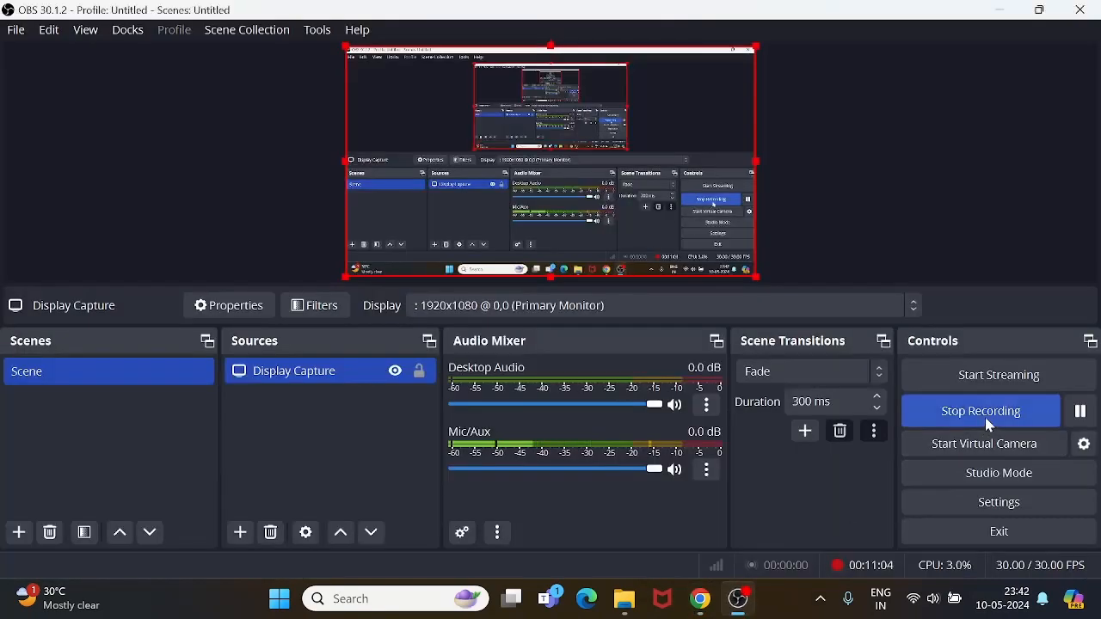